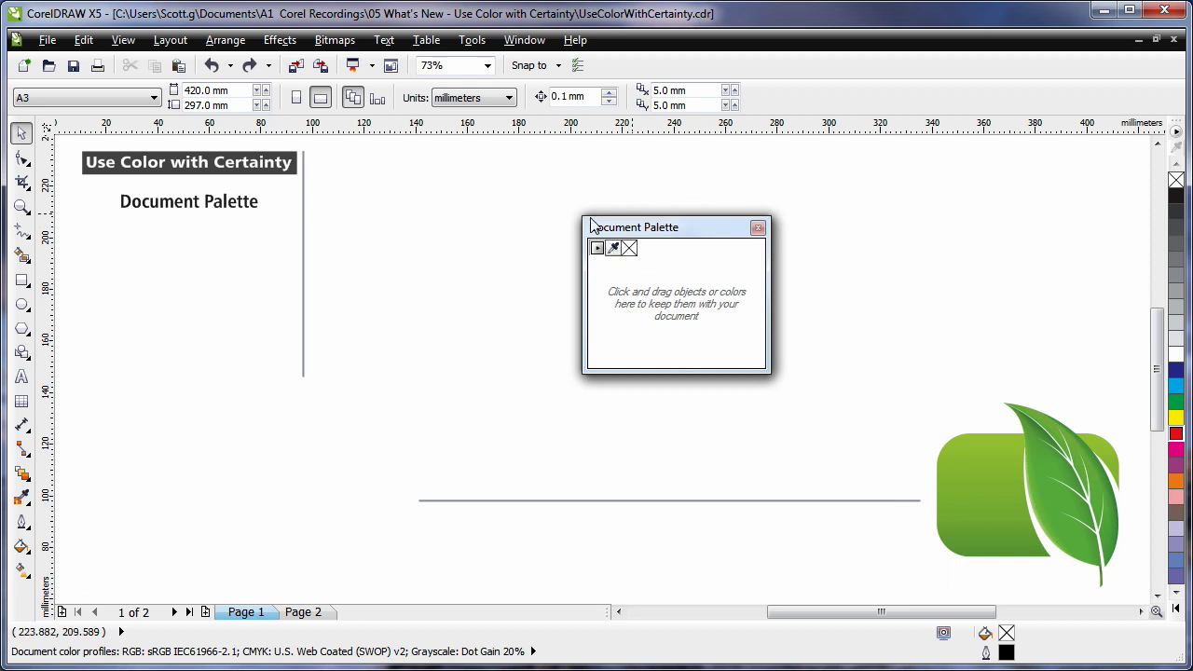
Step: Add every colour used in the document to the Document Palette, then paste the tulip photo onto page 1
click(526, 41)
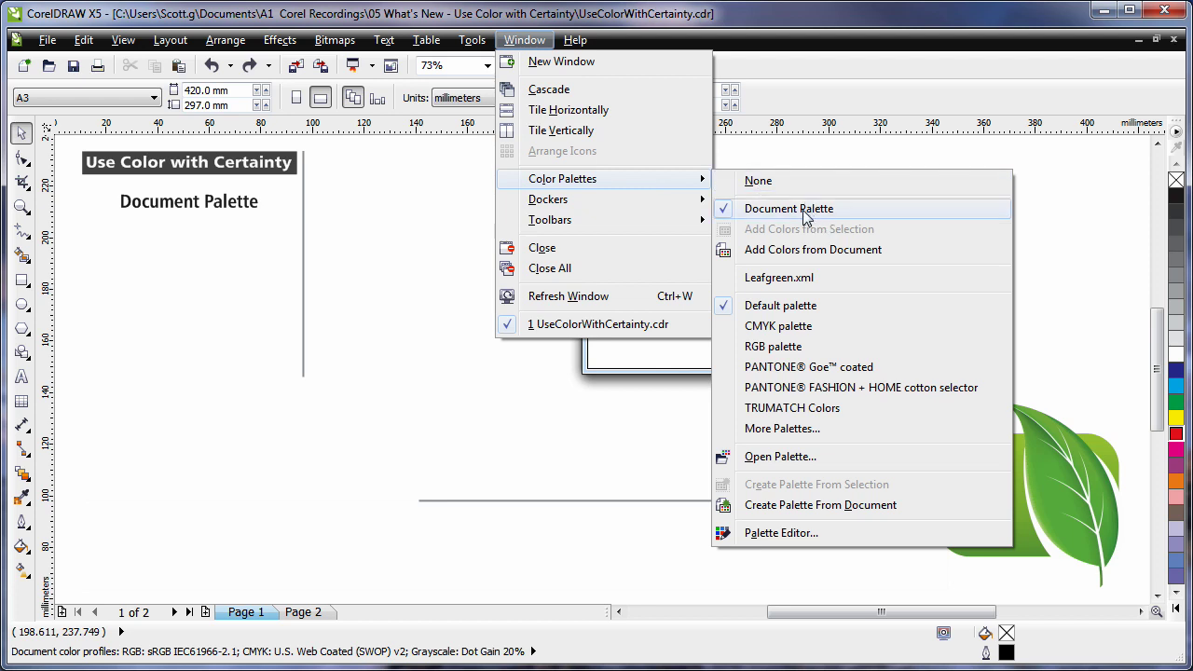
click(1075, 214)
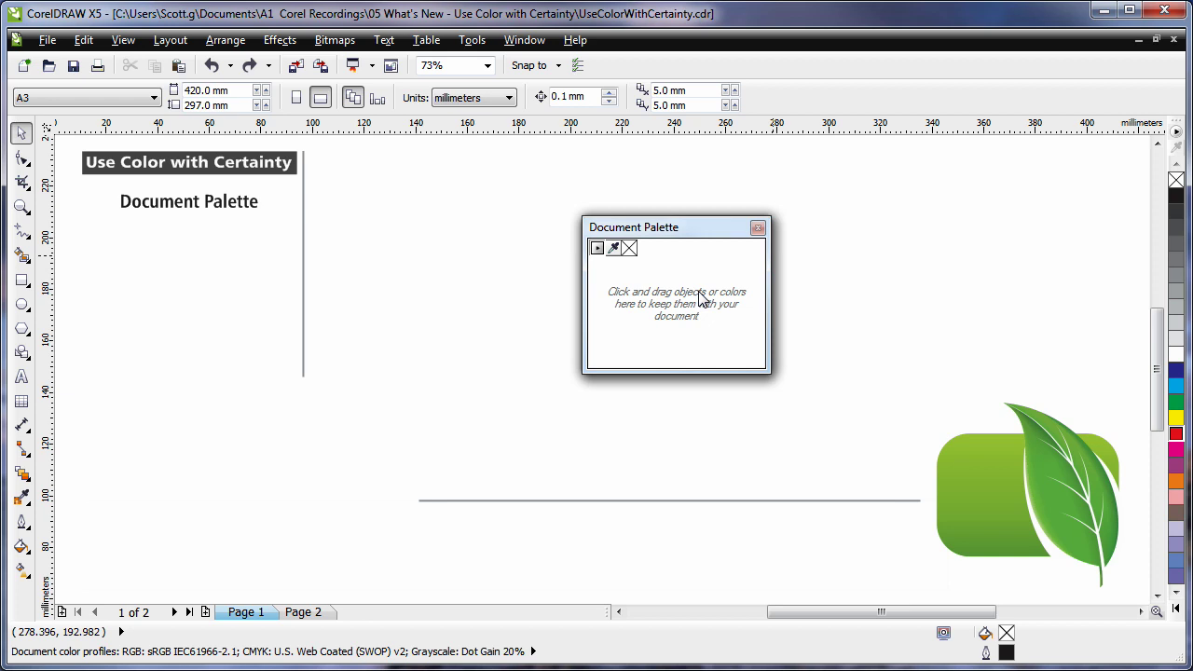
click(597, 248)
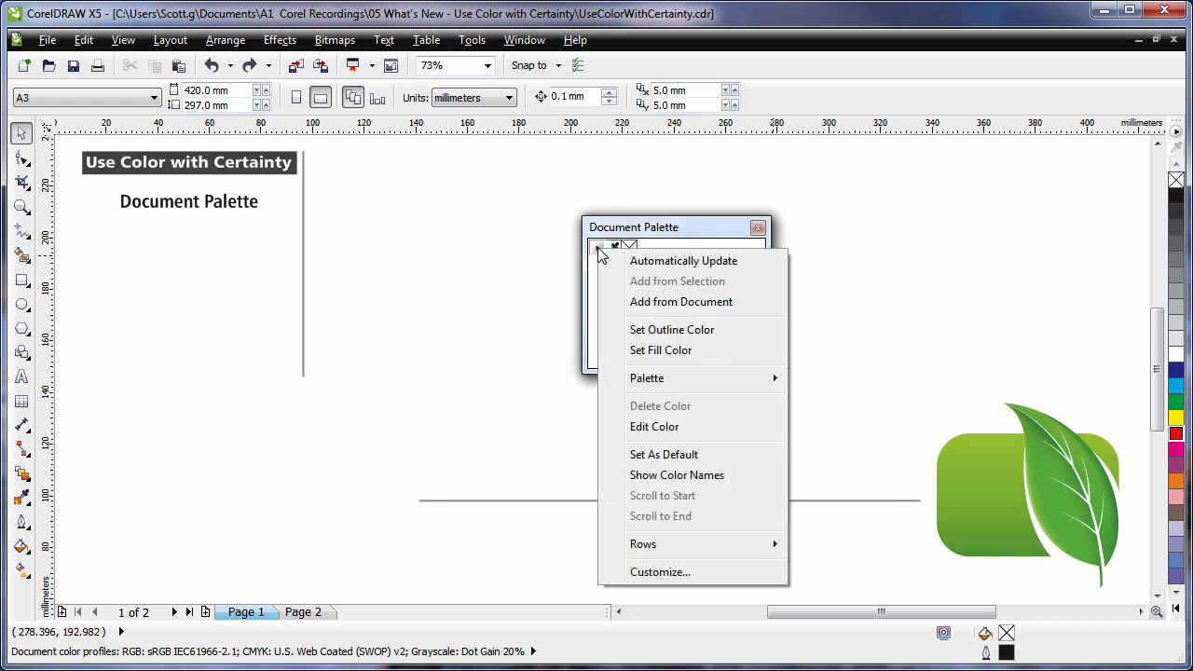
click(694, 304)
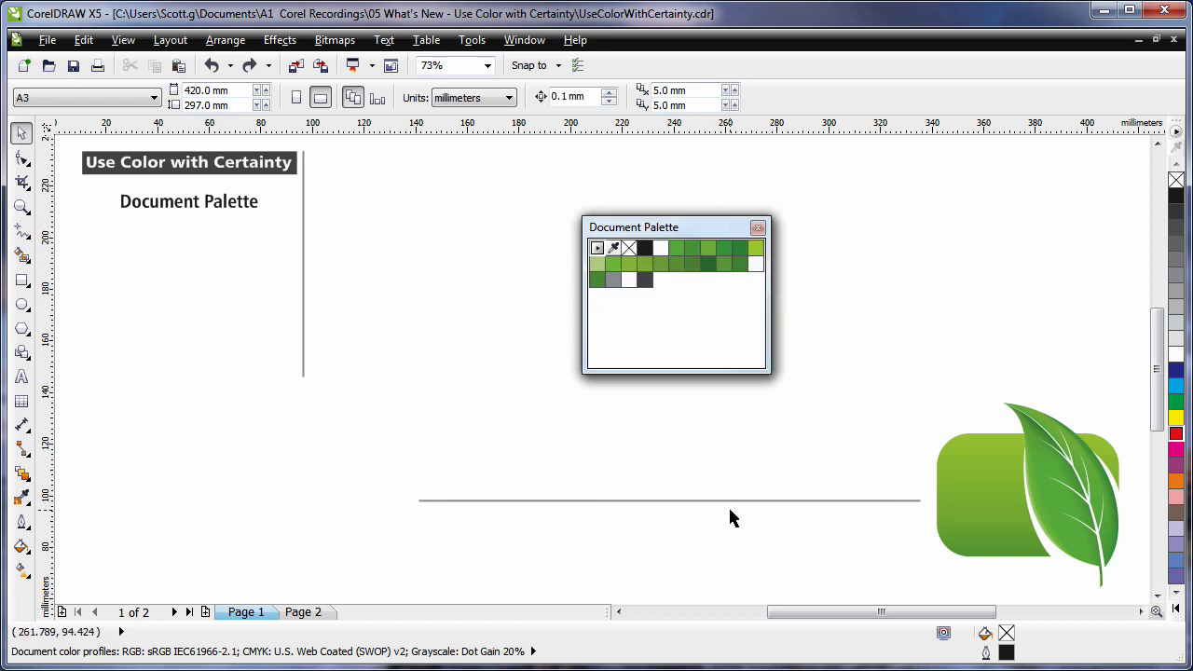
key(ctrl+shift+z)
key(Escape)
Step: Drag the tulip photo onto the Document Palette and add 25 colours sampled from it
click(322, 480)
drag(270, 483, 671, 314)
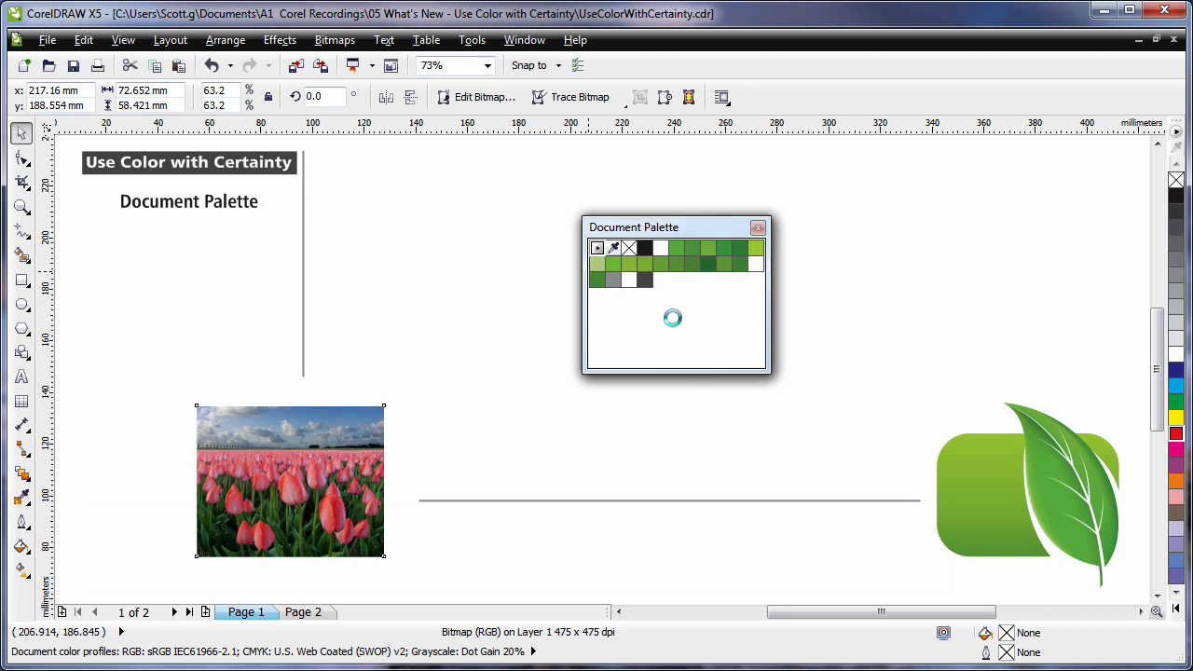
drag(779, 320, 714, 331)
text(25)
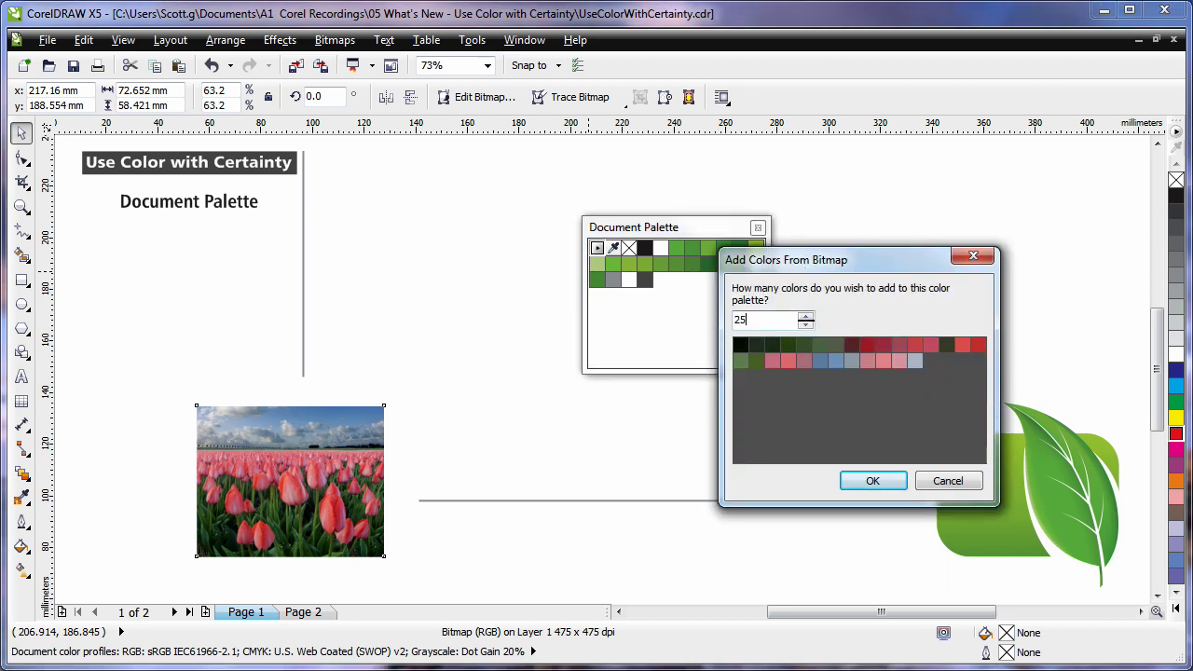
click(873, 481)
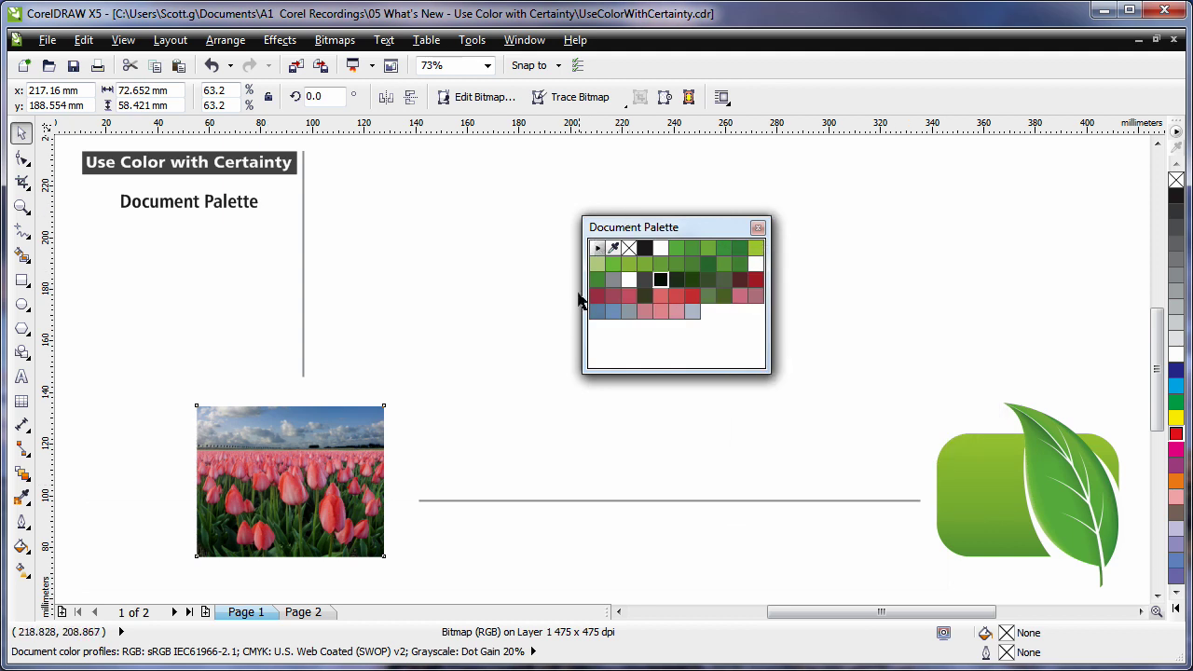
click(596, 247)
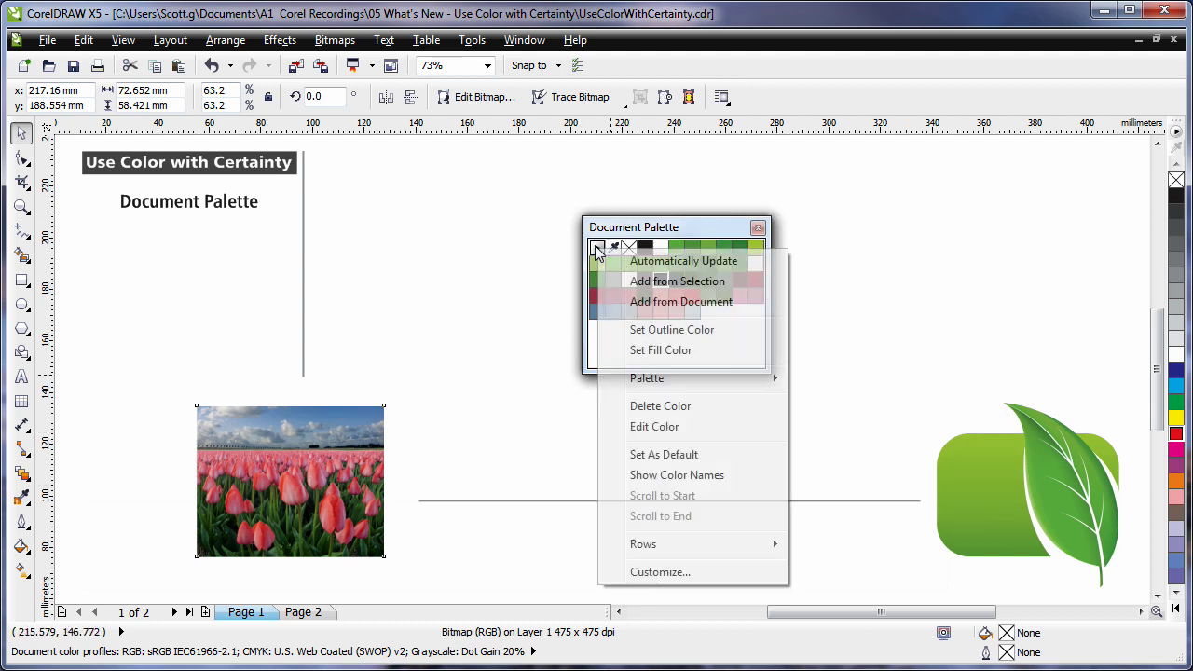
Step: Turn on Automatically Update for the palette, then recolour the rounded shape yellow, then red
click(732, 269)
click(982, 336)
drag(1176, 417, 983, 477)
drag(1176, 433, 981, 479)
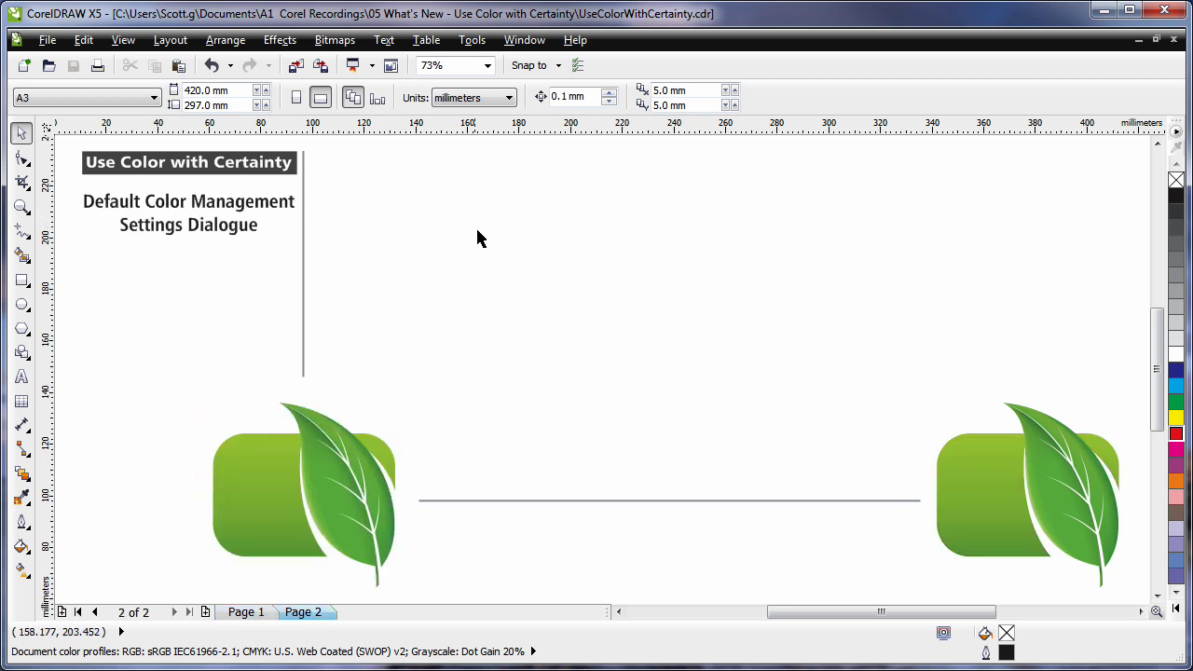
Step: Open the Default Color Management Settings dialog through Tools > Color Management
click(472, 40)
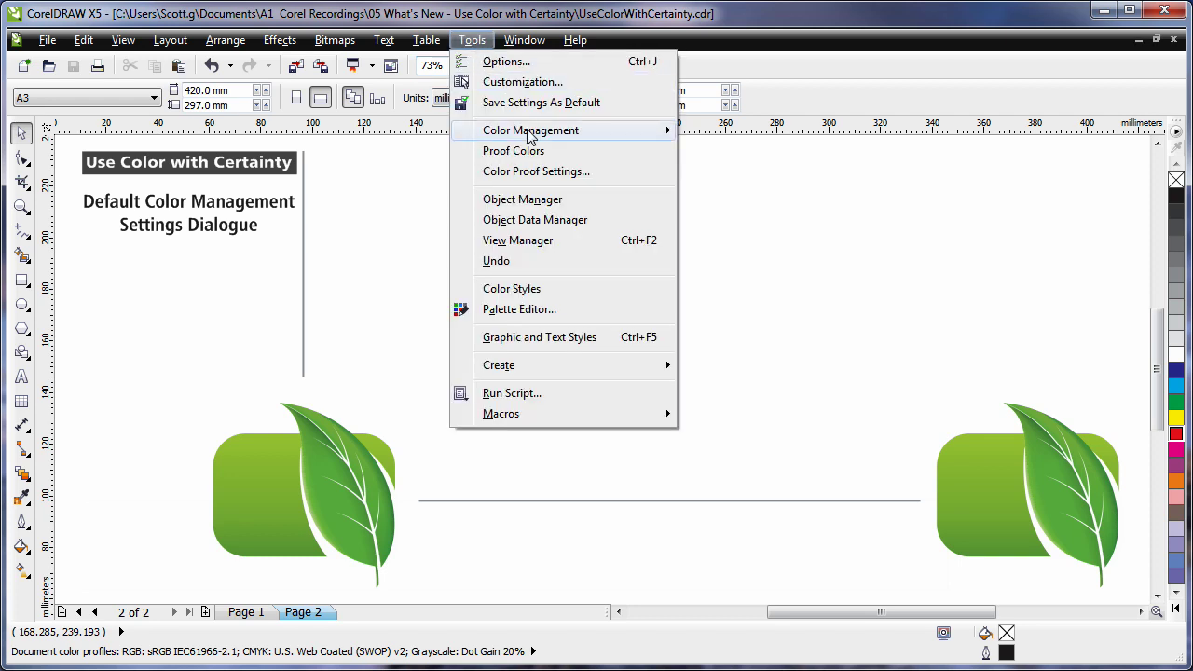
mouse_move(530, 135)
click(824, 133)
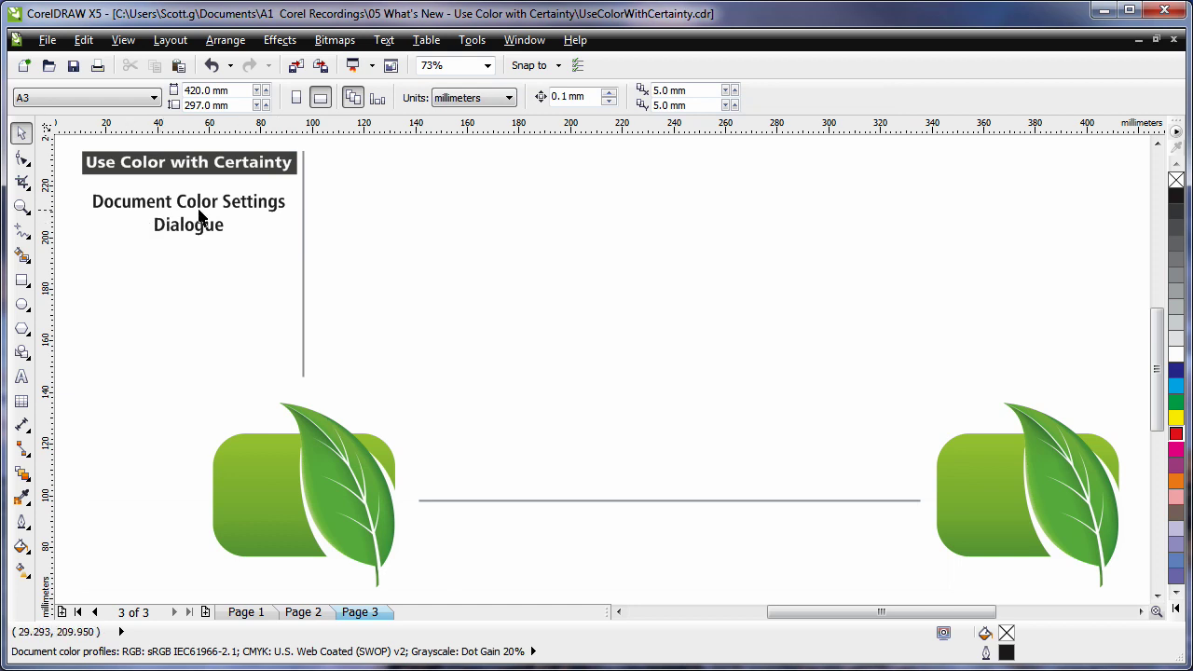
Step: Open the Document Color Settings dialog through Tools > Color Management > Document Settings
click(471, 40)
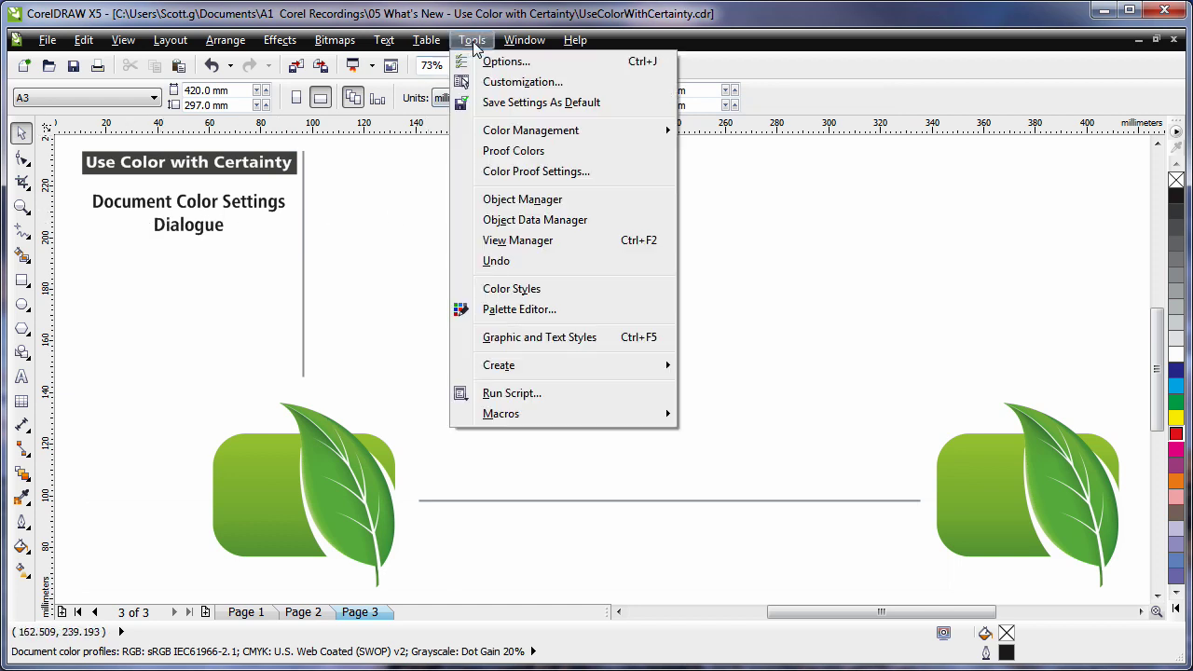
mouse_move(642, 131)
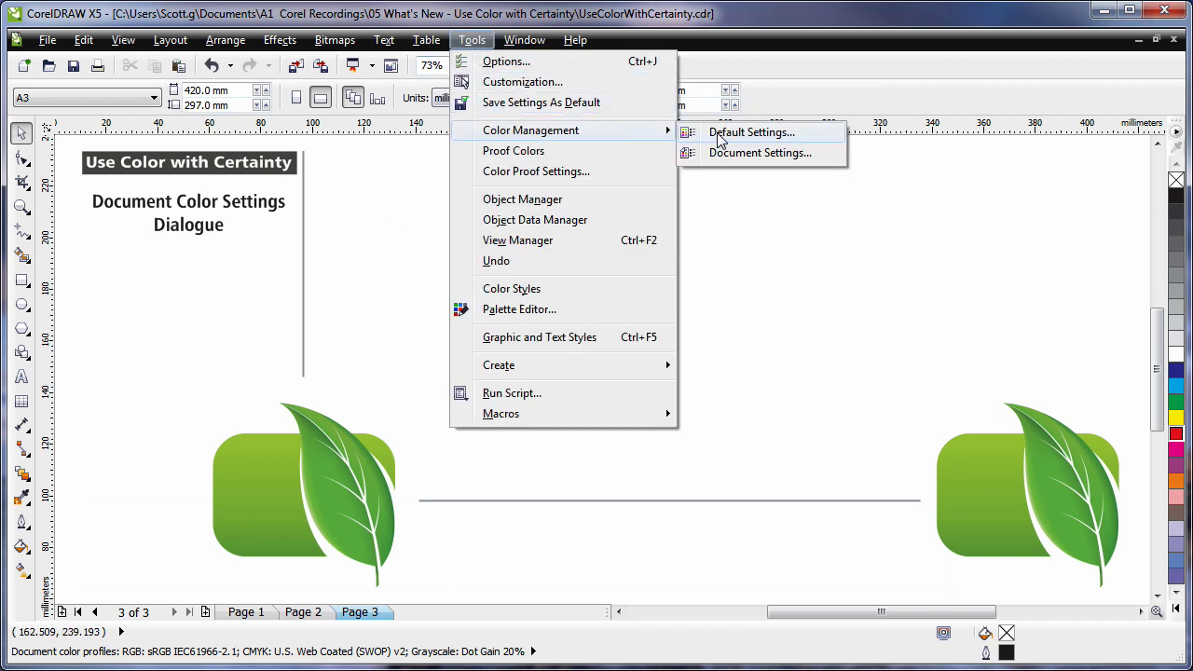
click(769, 154)
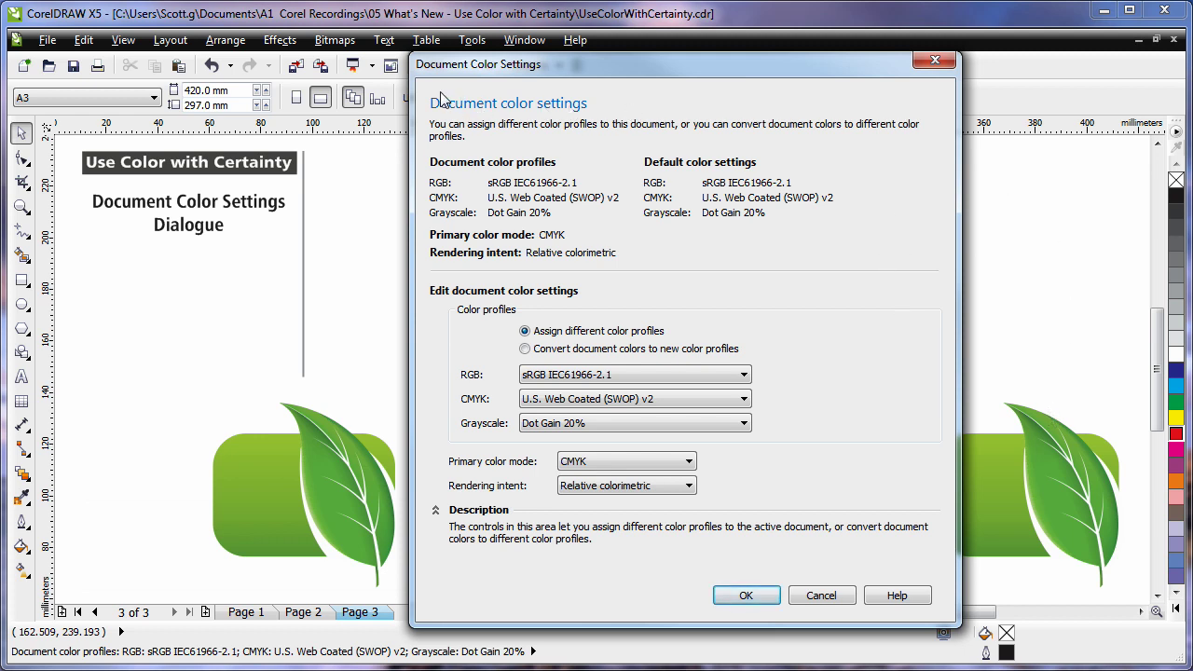
Step: Look over the Document Color Settings, then view page 4's tulip photo with Color Proof Settings
mouse_move(447, 265)
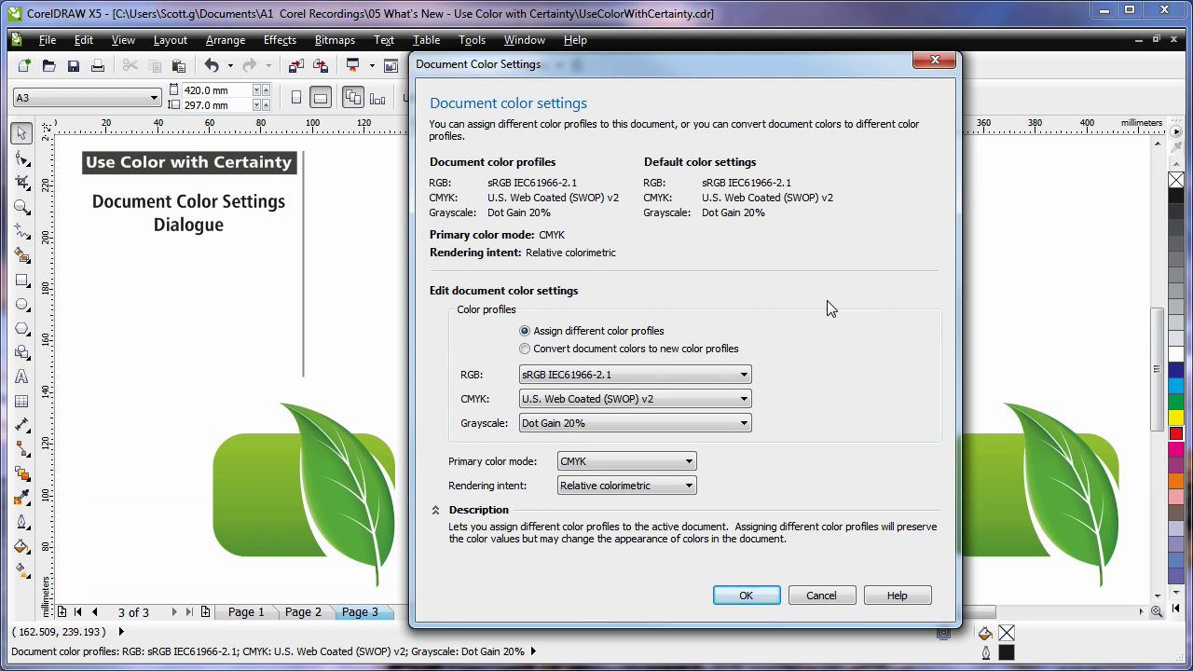
mouse_move(824, 457)
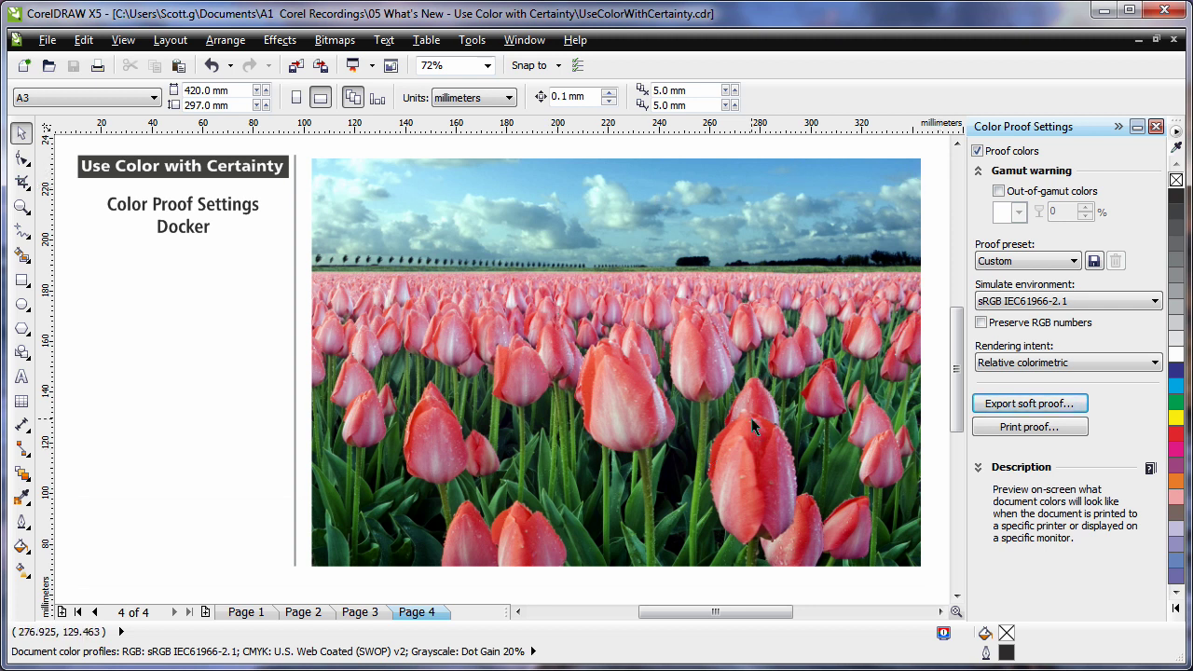
Step: Simulate Japan Color 2002 Newspaper and turn on the out-of-gamut colour warning
click(1107, 302)
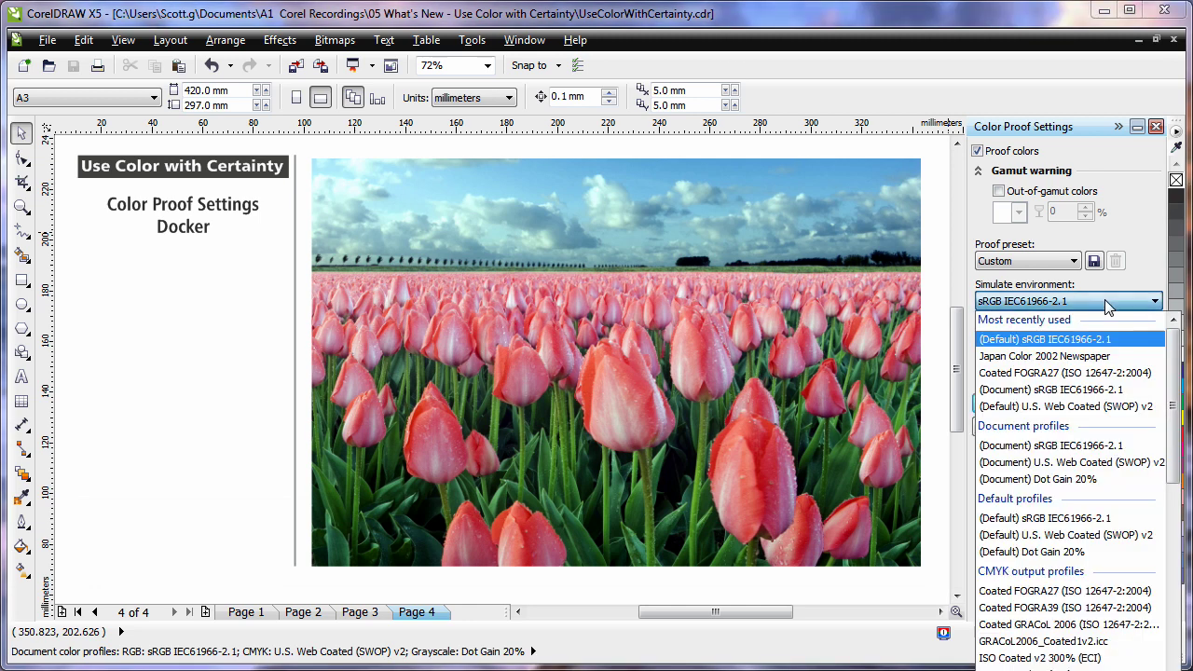
click(1105, 356)
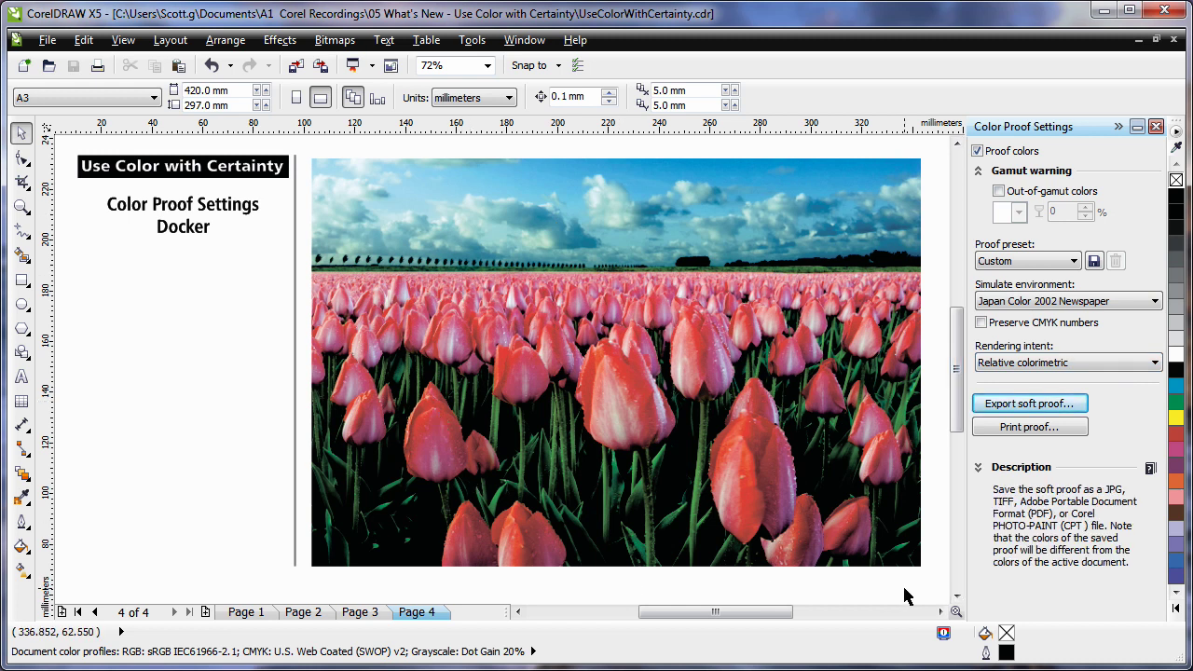
click(999, 192)
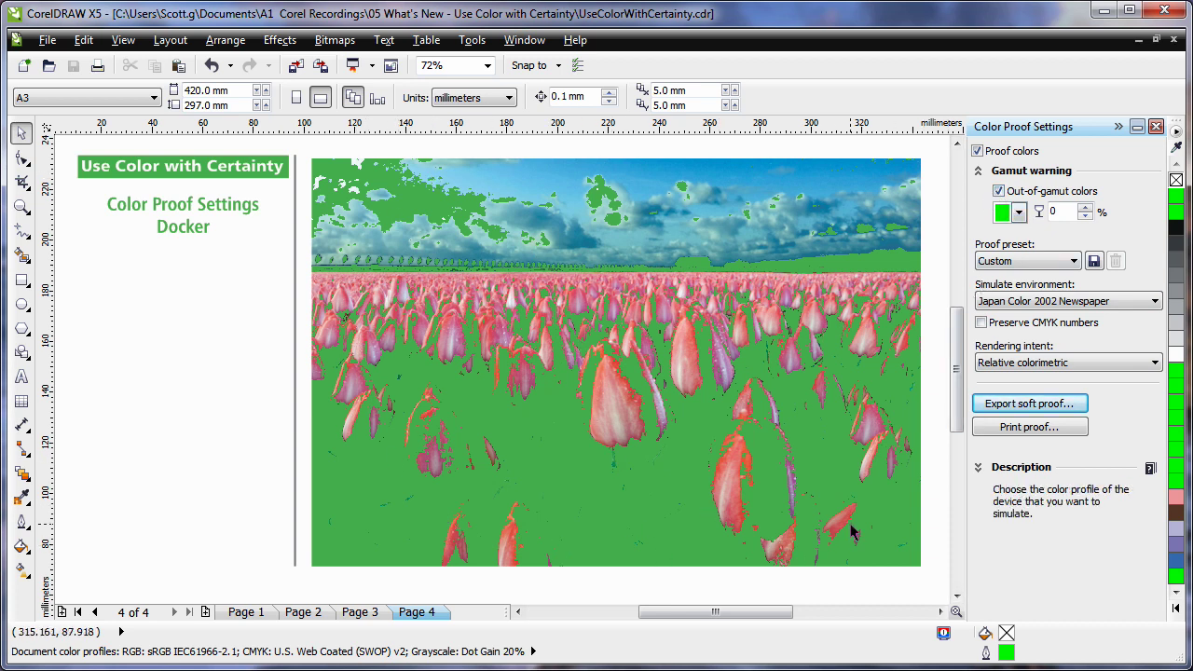
click(1175, 607)
Step: Switch the simulated environment to Coated FOGRA27 and turn off the out-of-gamut warning
click(1153, 301)
click(1079, 375)
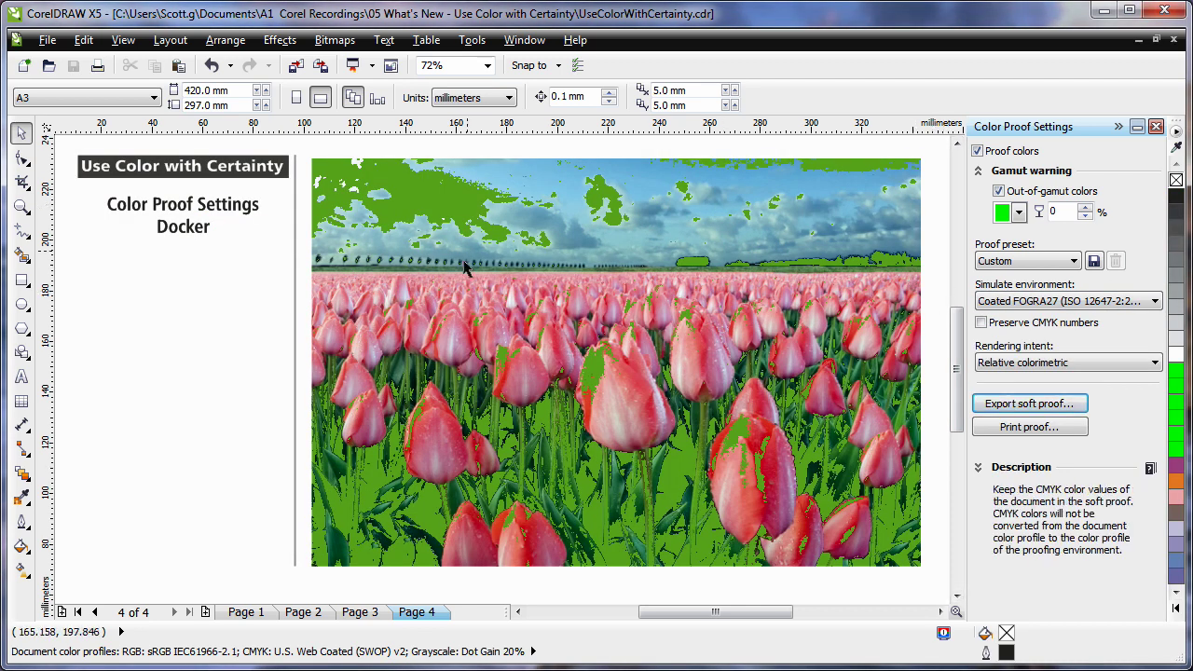
click(998, 191)
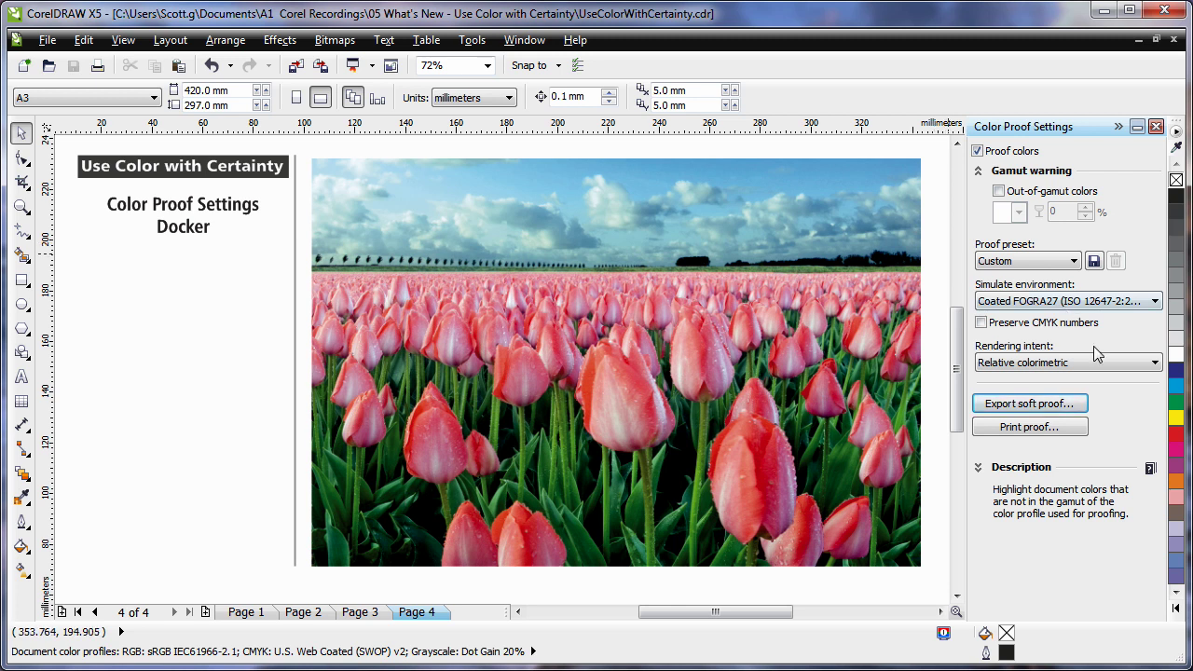
mouse_move(1041, 412)
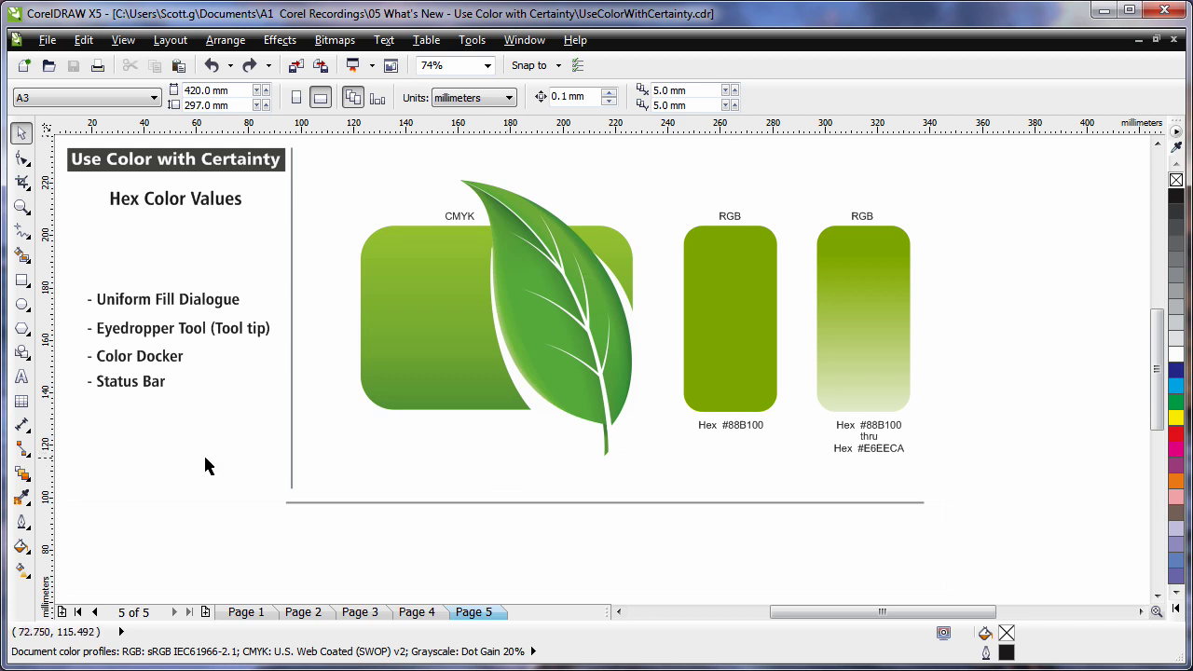
Step: In the Color docker, change the middle RGB rectangle's fill to hex #88B1EF
click(20, 547)
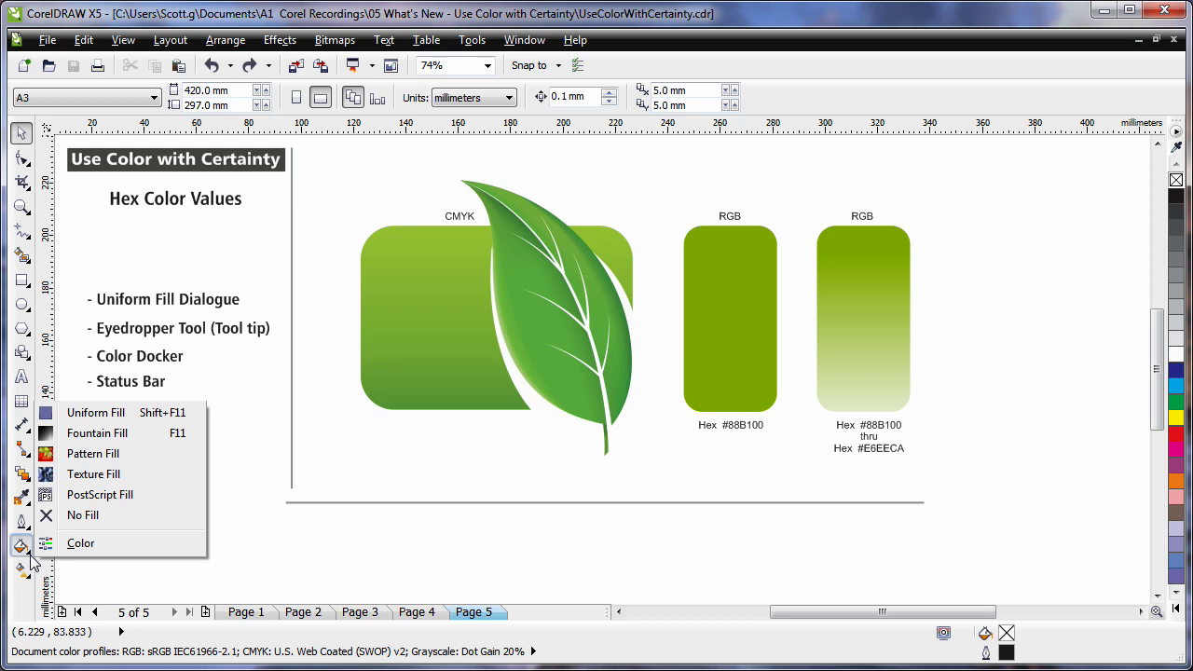
click(92, 549)
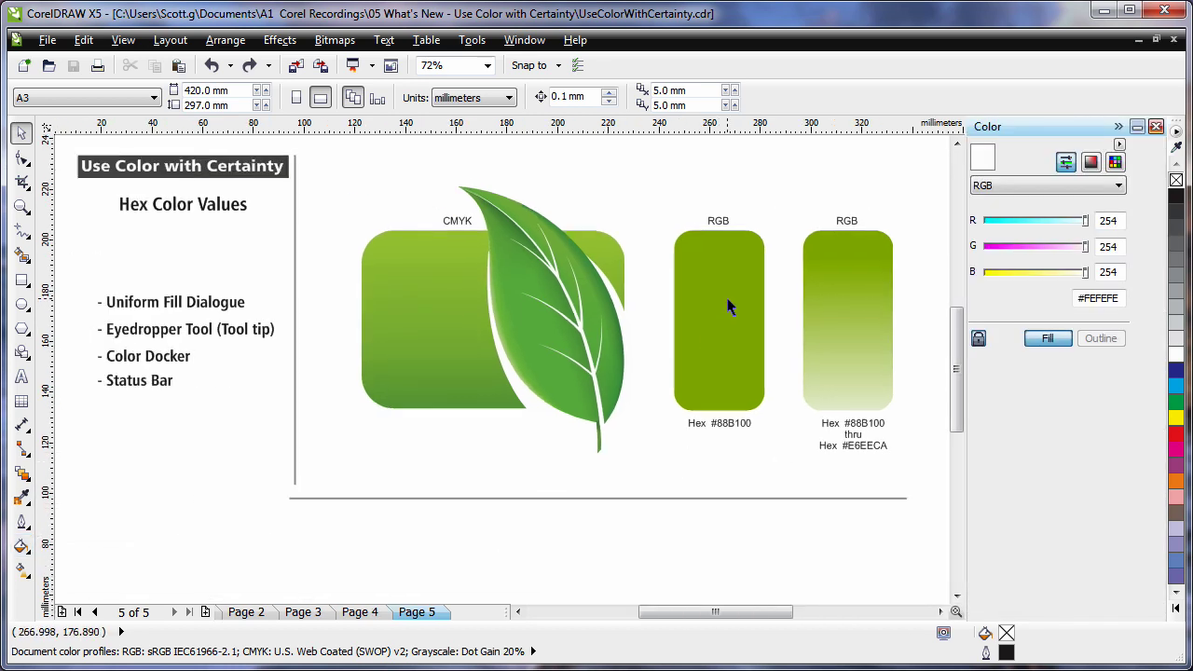
click(729, 307)
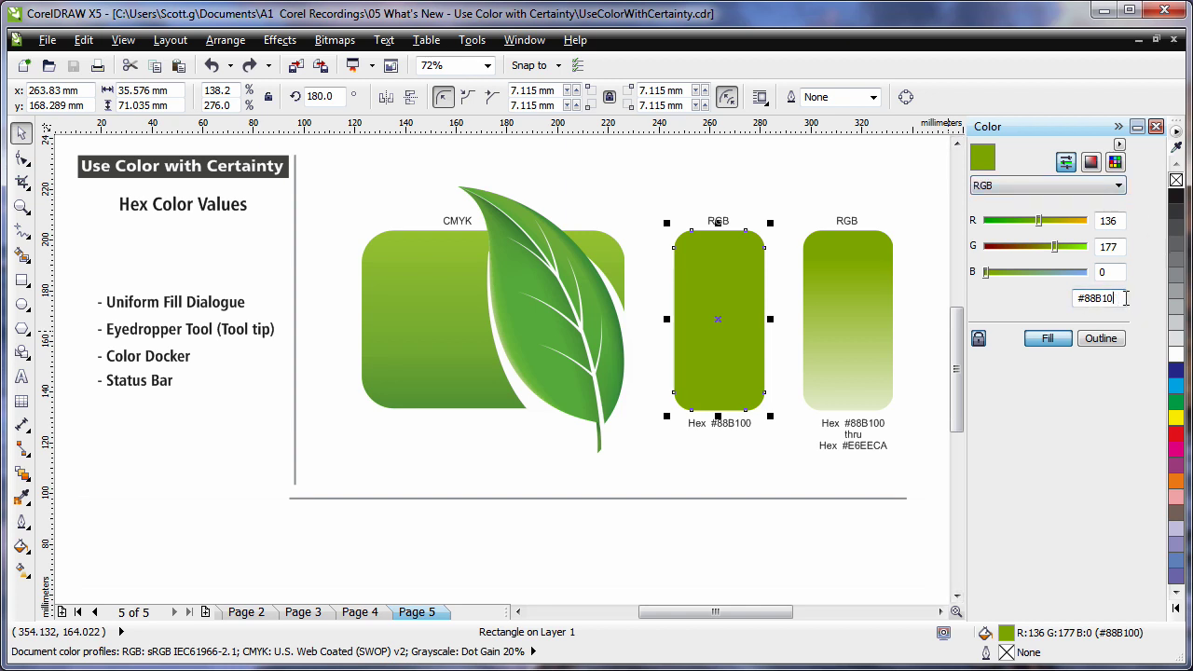
click(1047, 338)
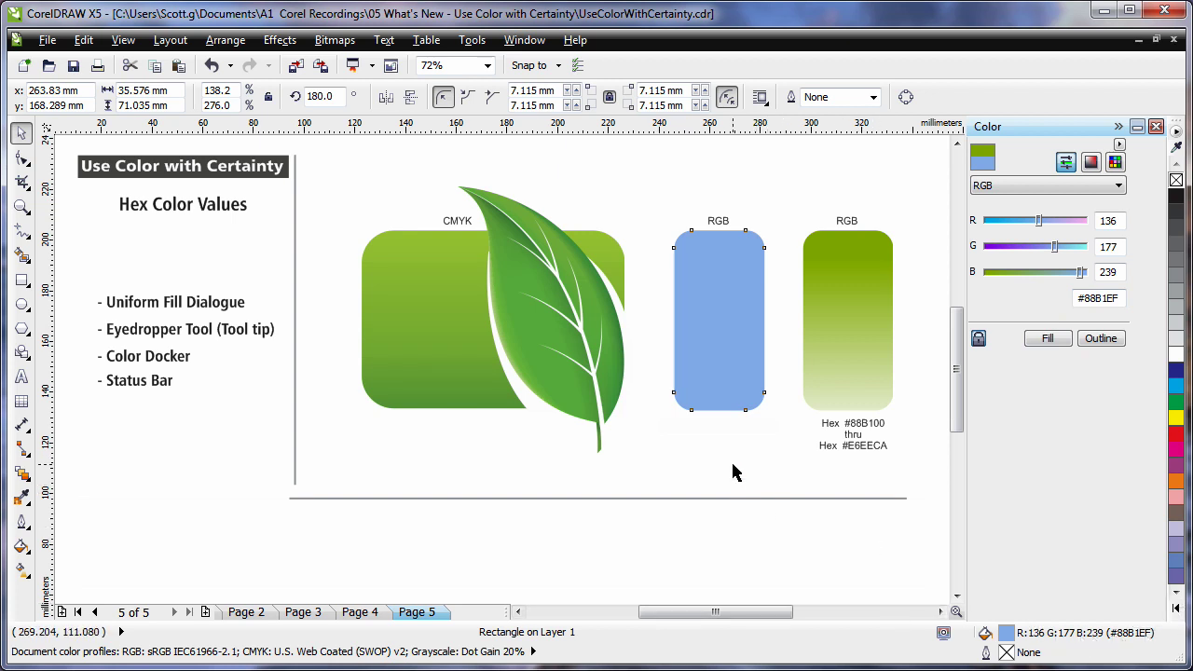
click(652, 530)
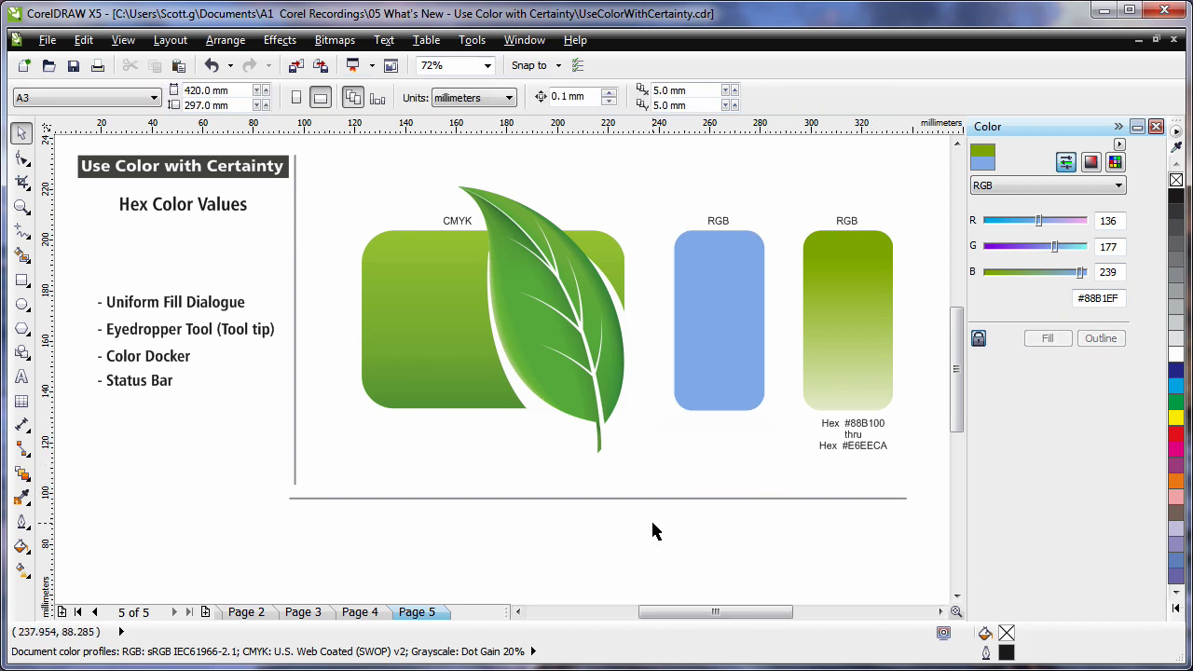
click(24, 501)
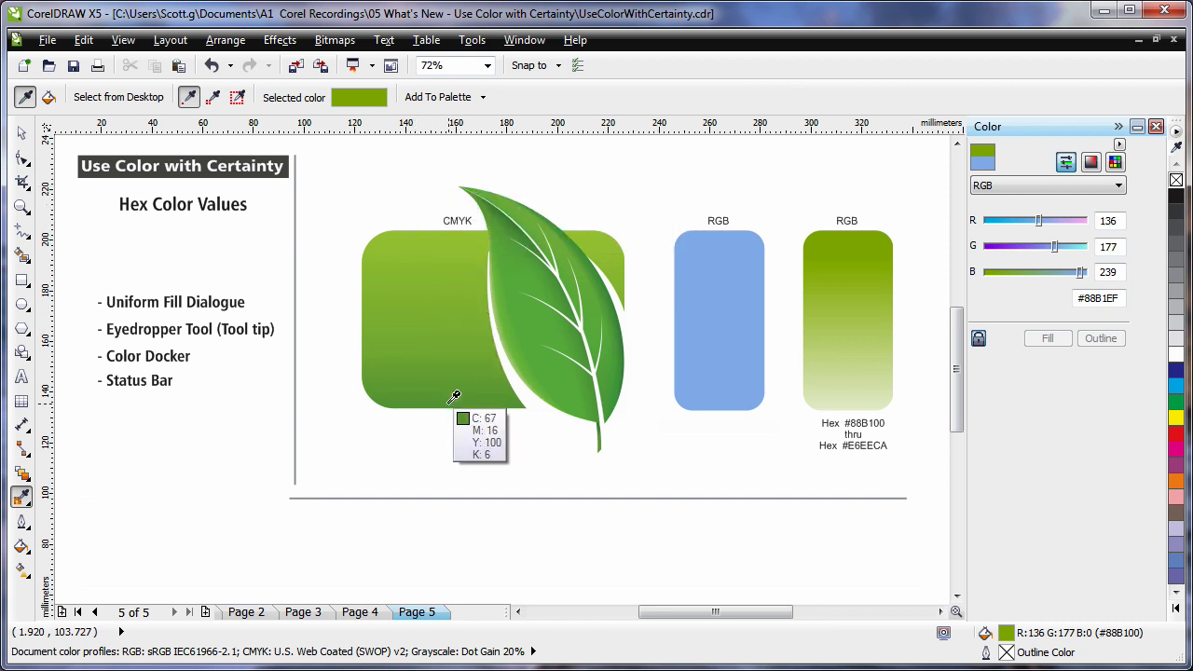
key(space)
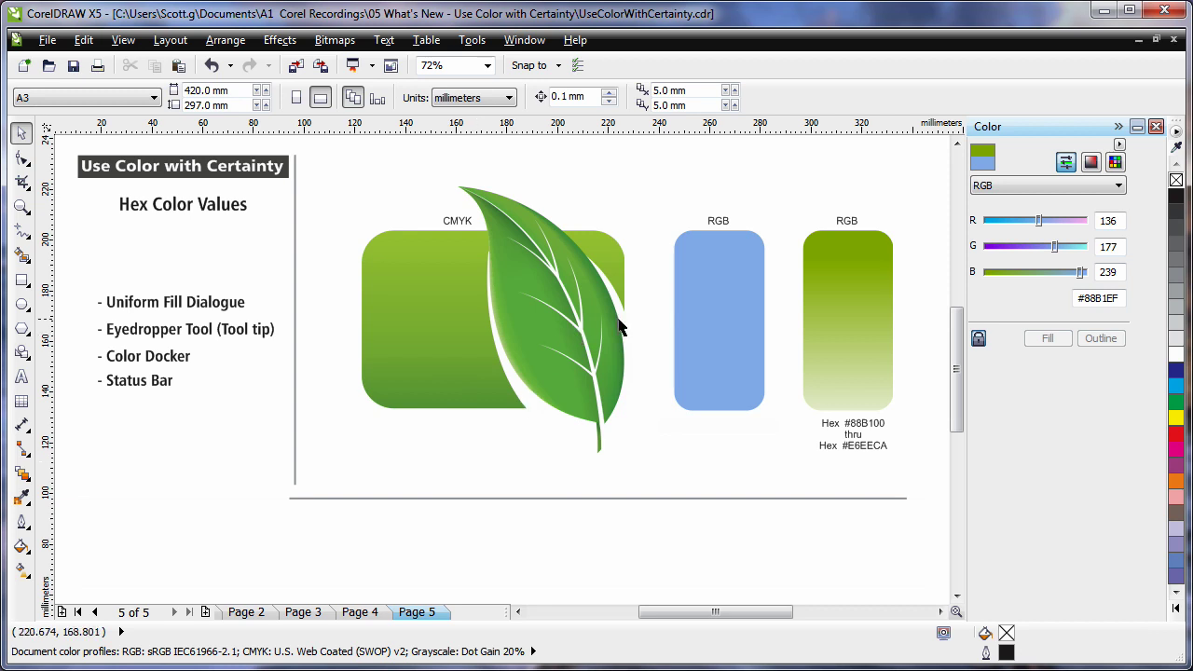
click(699, 333)
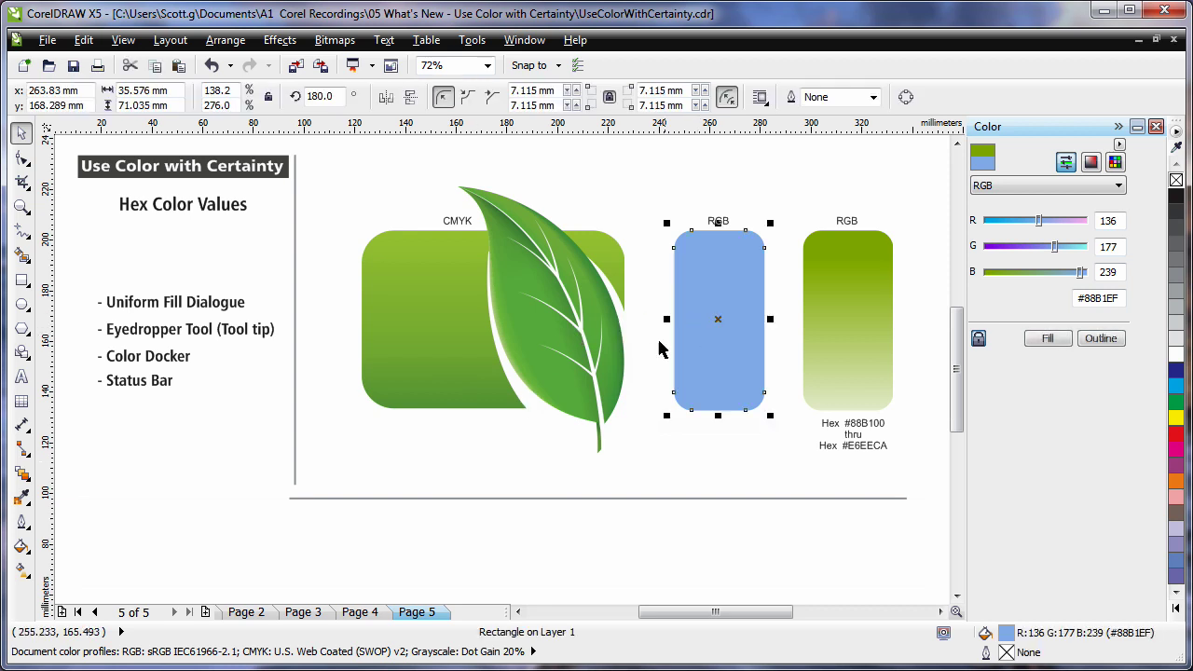
click(30, 554)
click(65, 487)
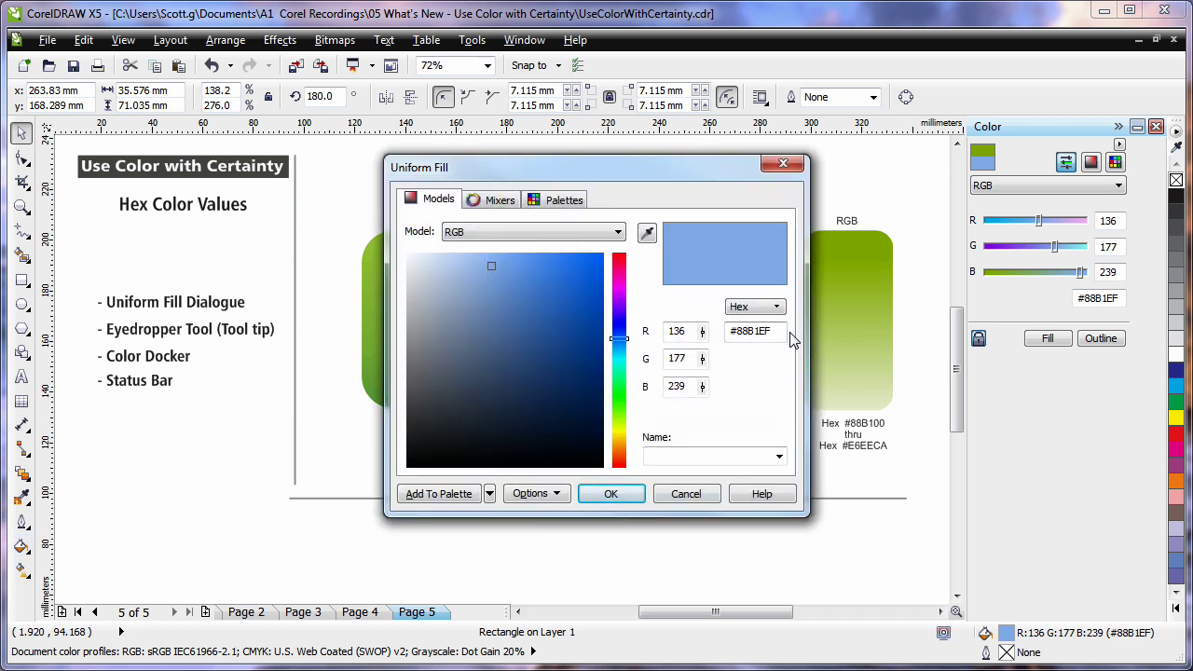
click(686, 496)
click(680, 577)
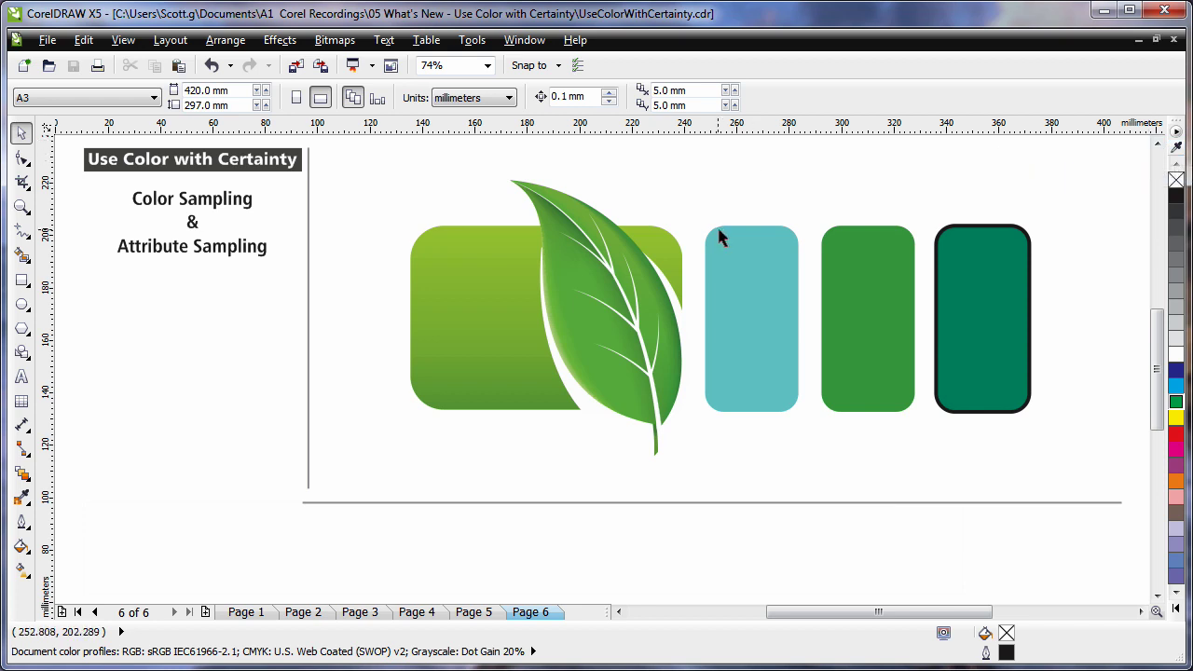
Step: Fill the turquoise rectangle with leaf green C64 M15 Y100 K5 using the Uniform Fill eyedropper
click(785, 319)
click(22, 550)
click(93, 414)
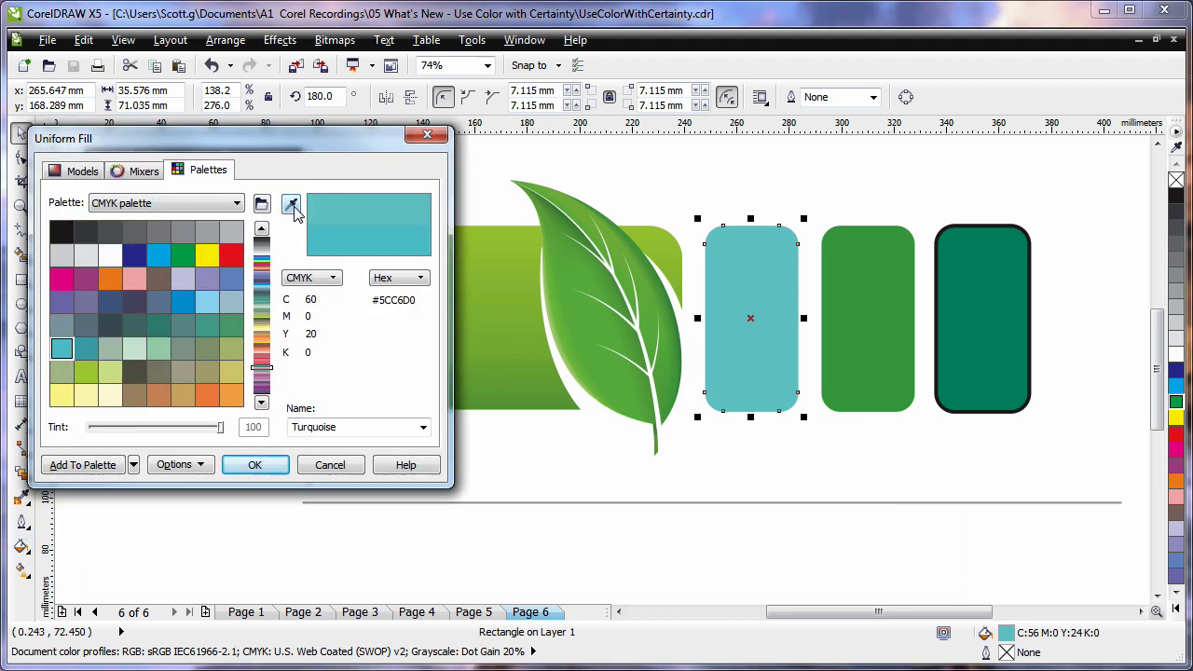
click(291, 207)
click(537, 384)
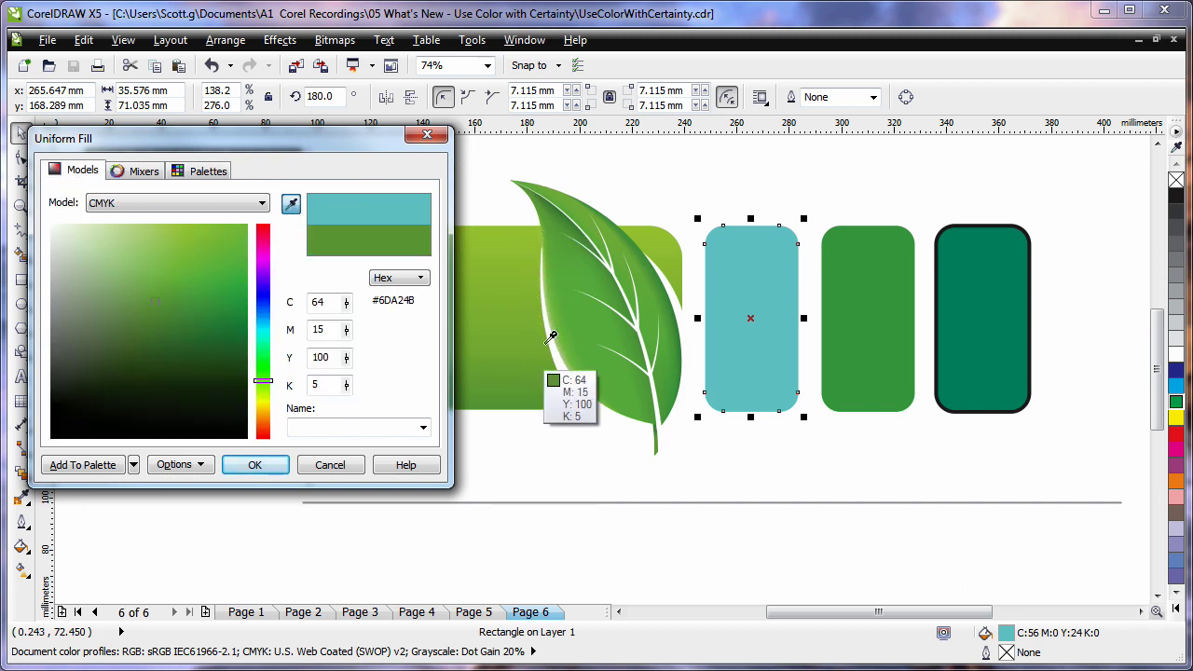
click(254, 464)
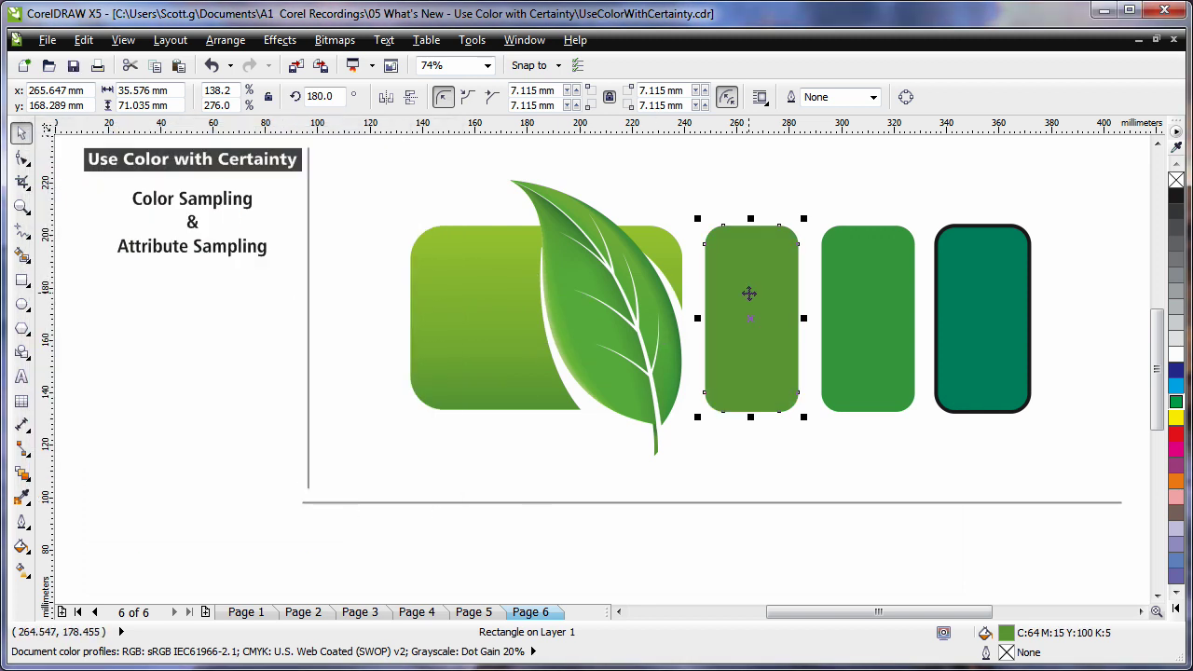
click(664, 491)
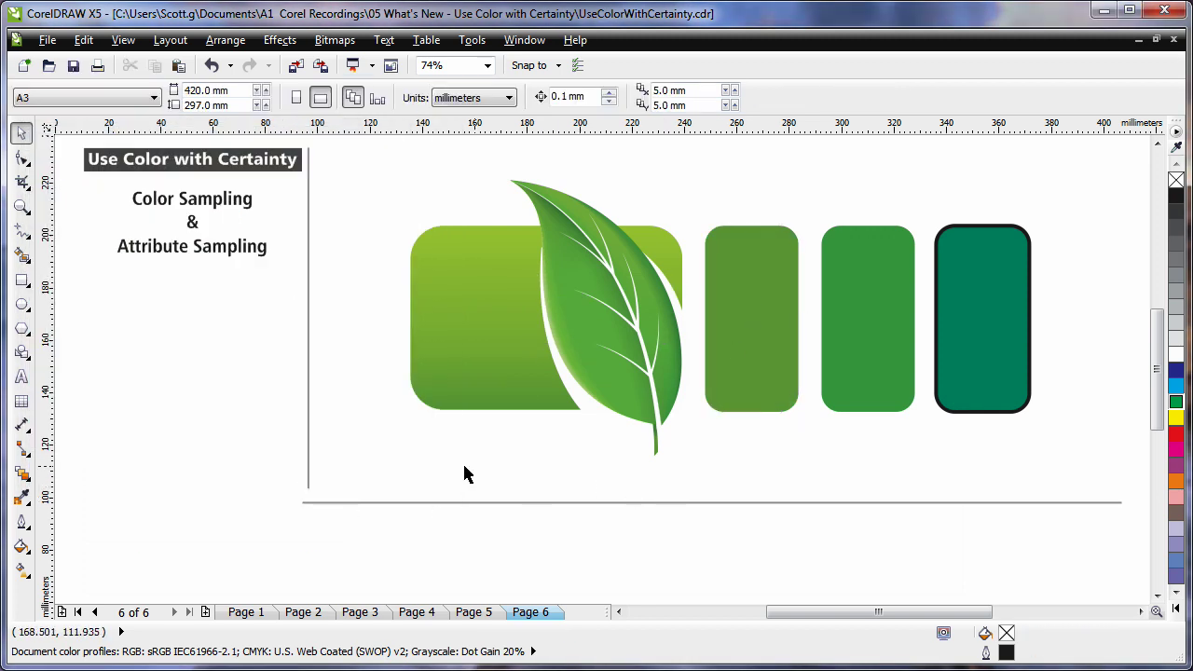
Step: Fill the third rectangle with the large rectangle's light green (C44 M3 Y100 K1), then undo the last step
click(21, 499)
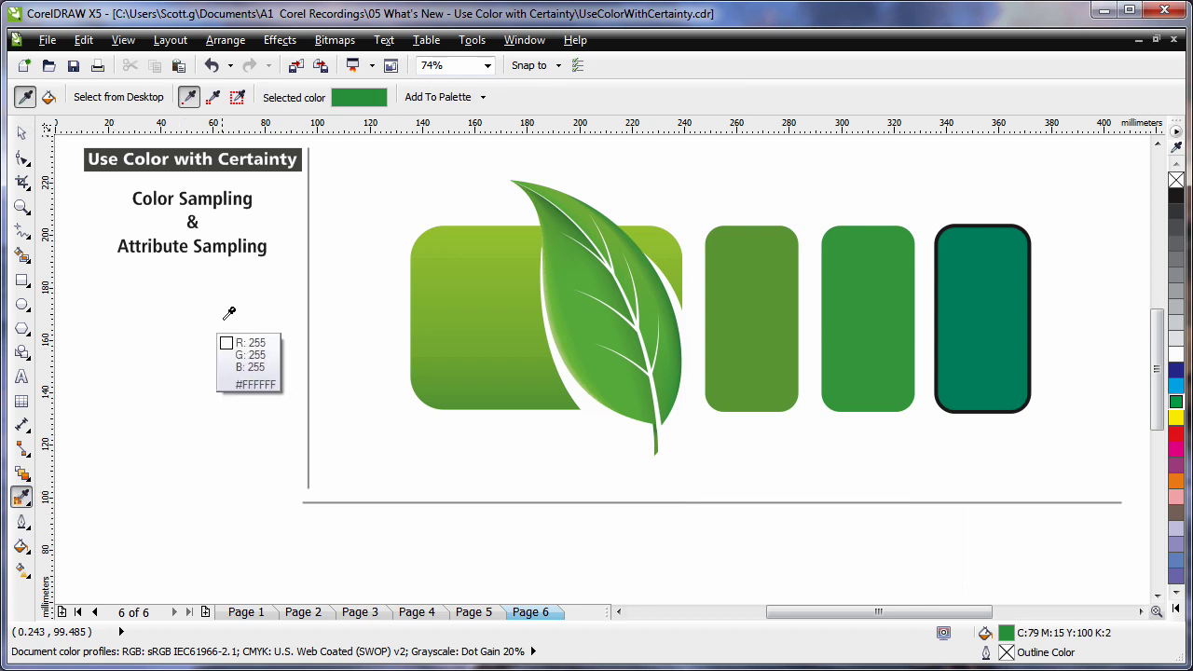
click(519, 236)
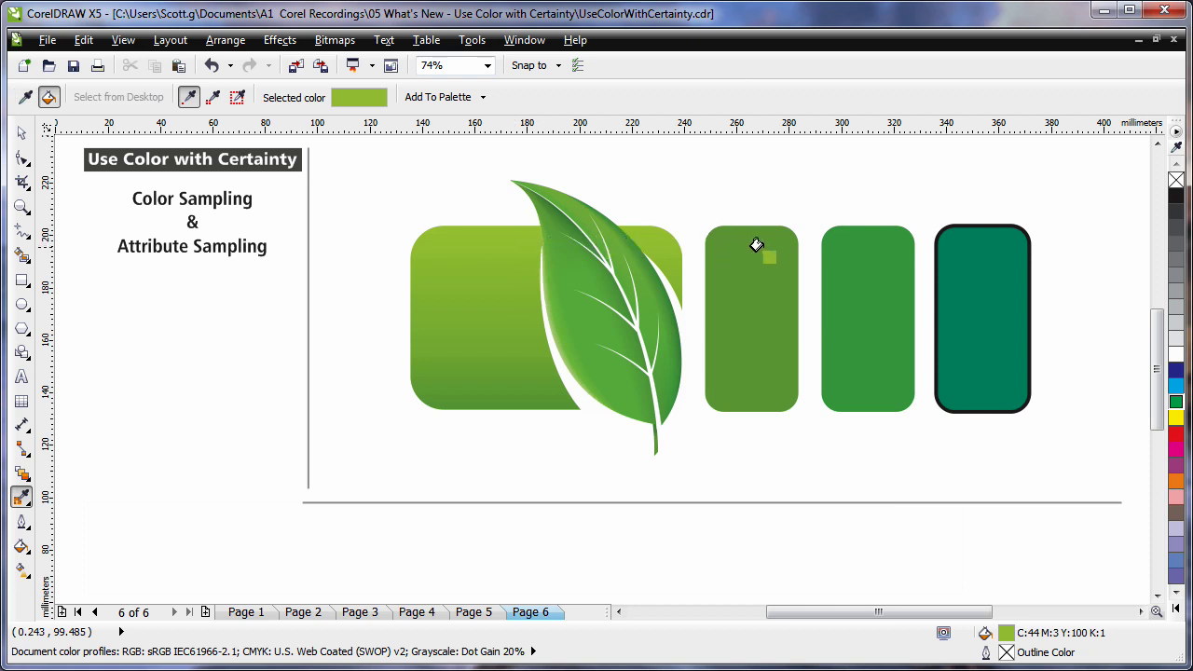
click(855, 245)
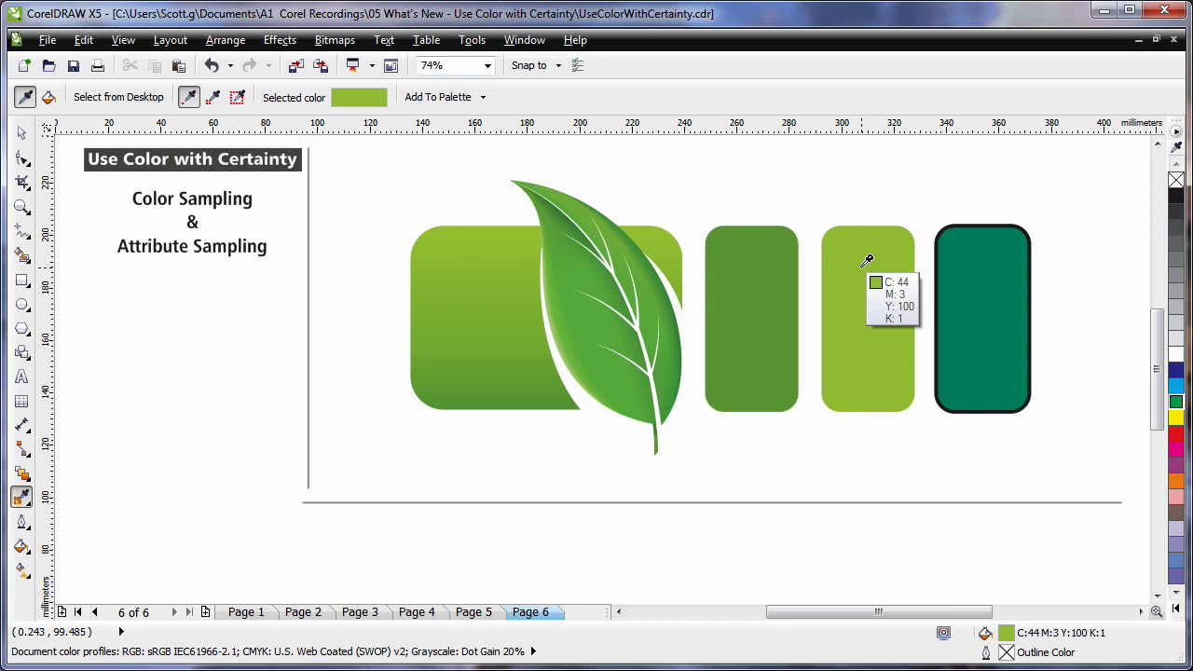
key(ctrl+z)
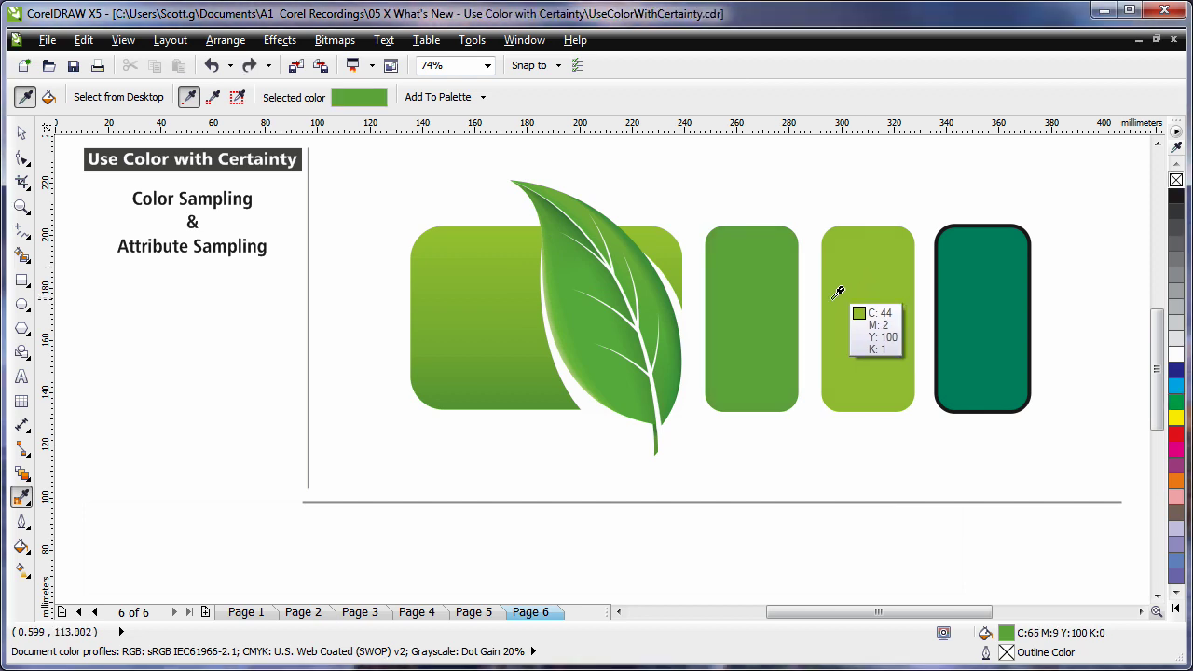
Step: Copy the large rectangle's green gradient fill and outline onto the rightmost rectangle with the Attributes Eyedropper
click(21, 496)
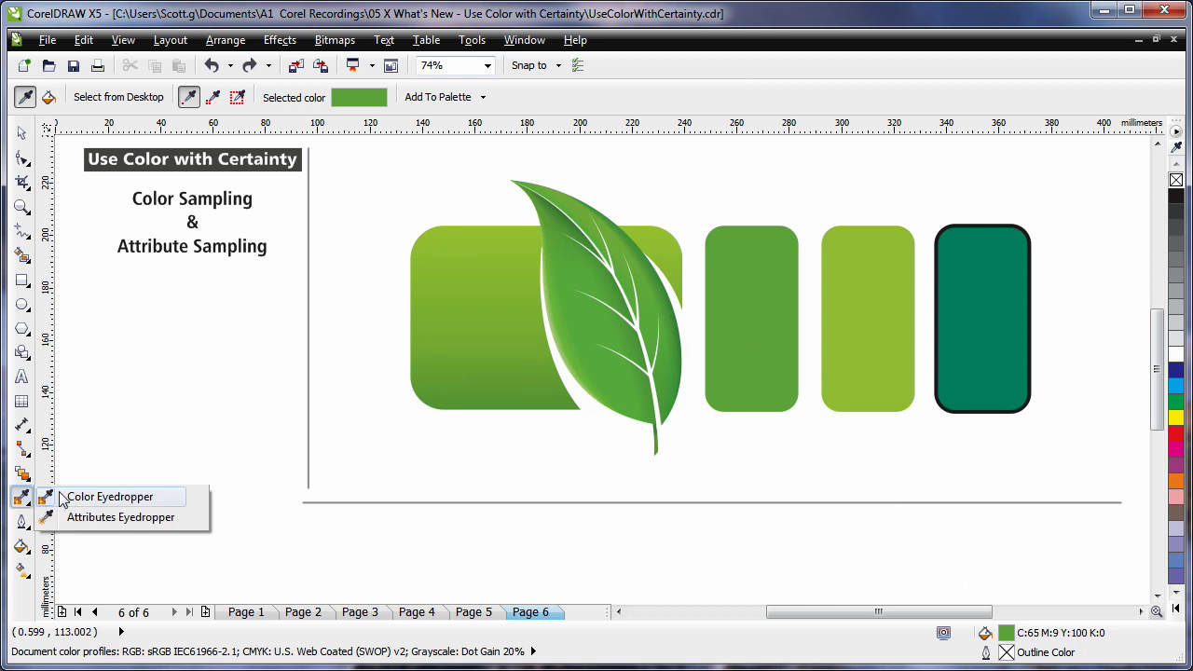
click(155, 522)
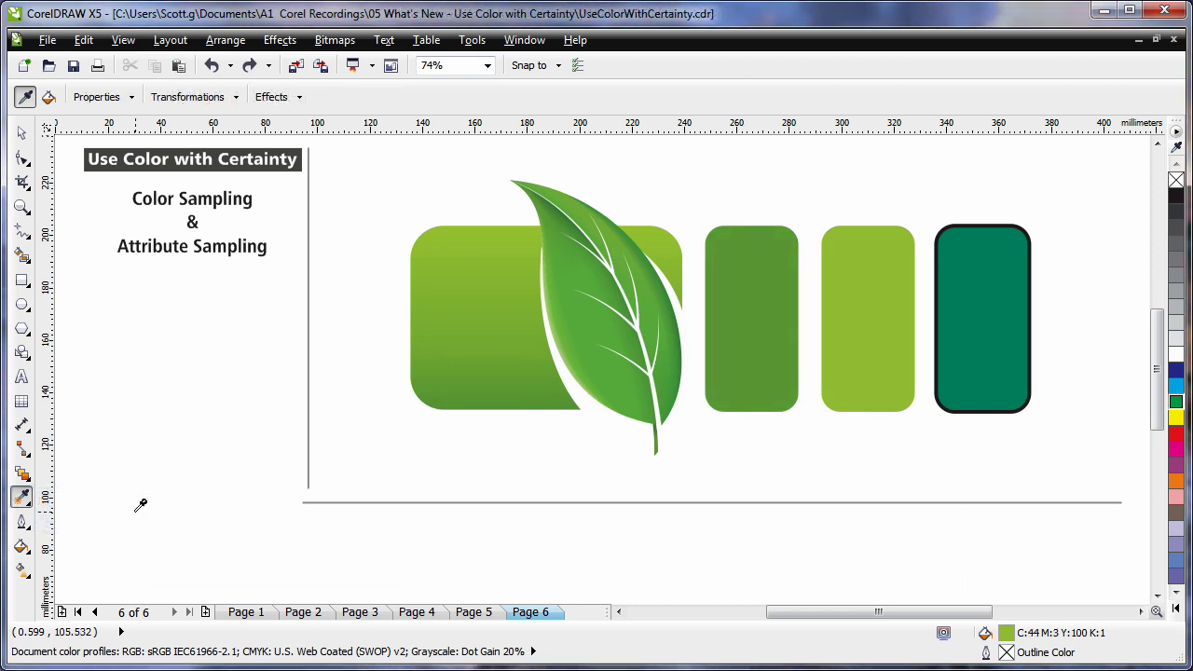
click(130, 97)
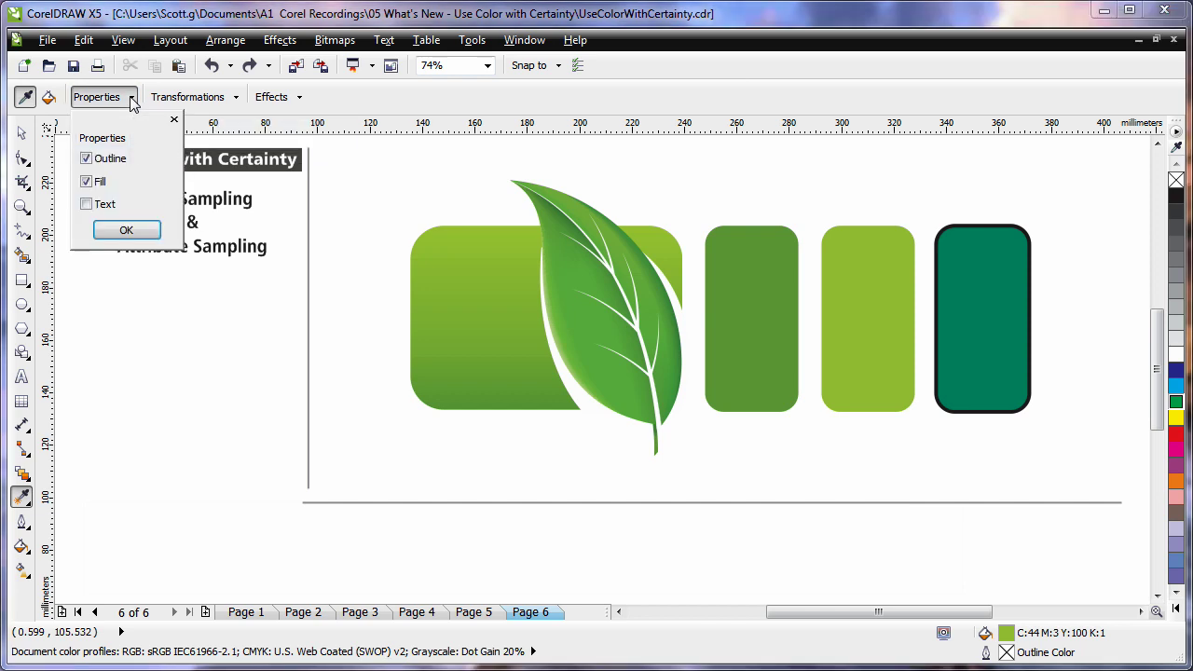
click(236, 99)
click(296, 99)
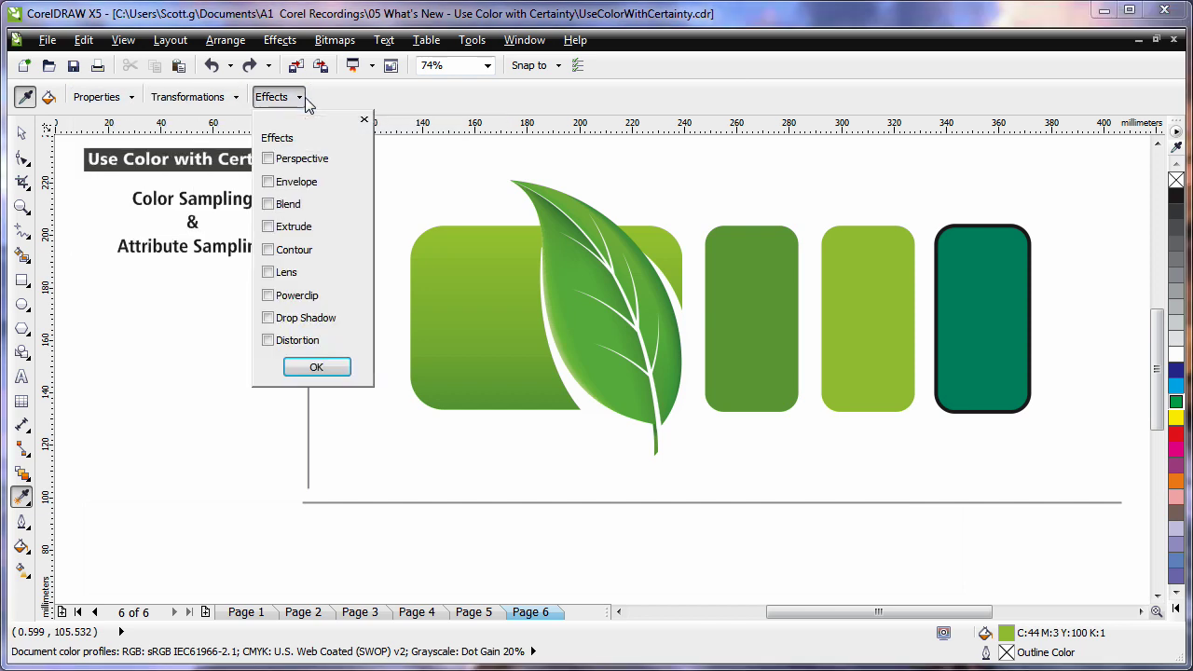
click(132, 98)
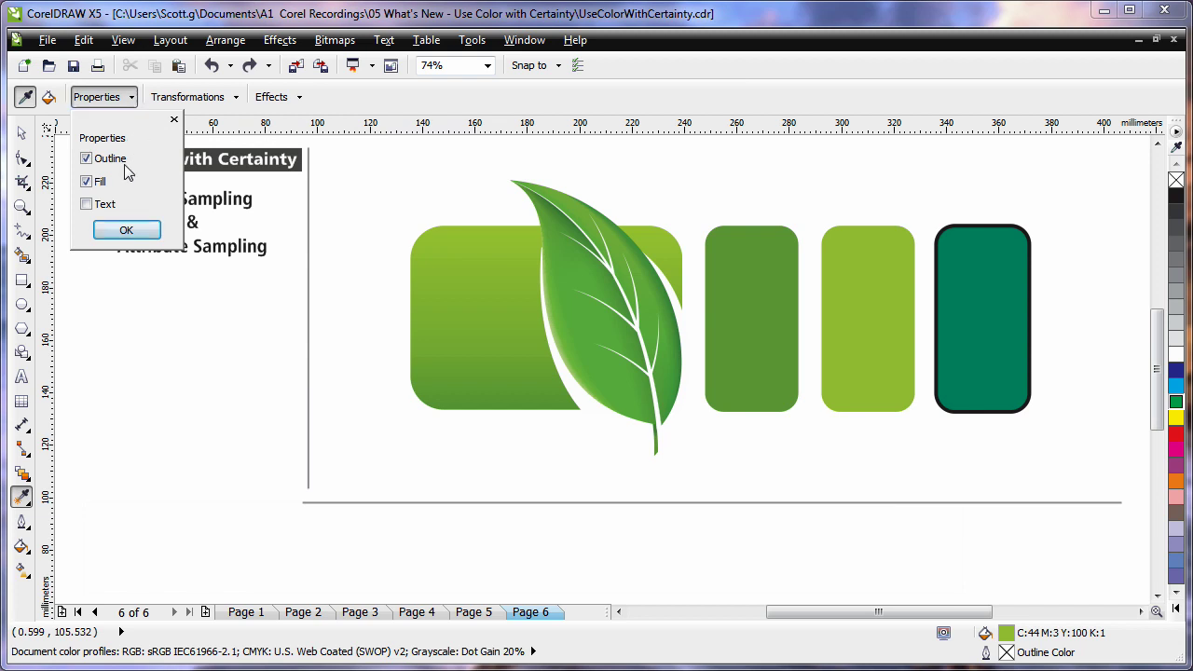
click(138, 231)
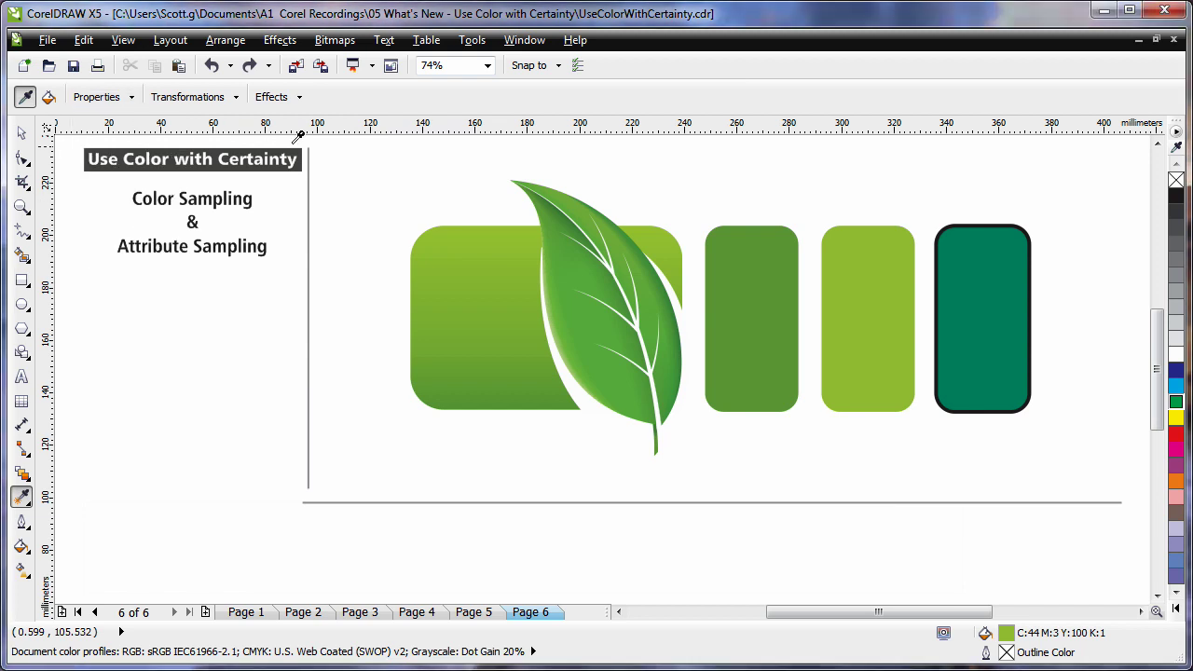
click(470, 275)
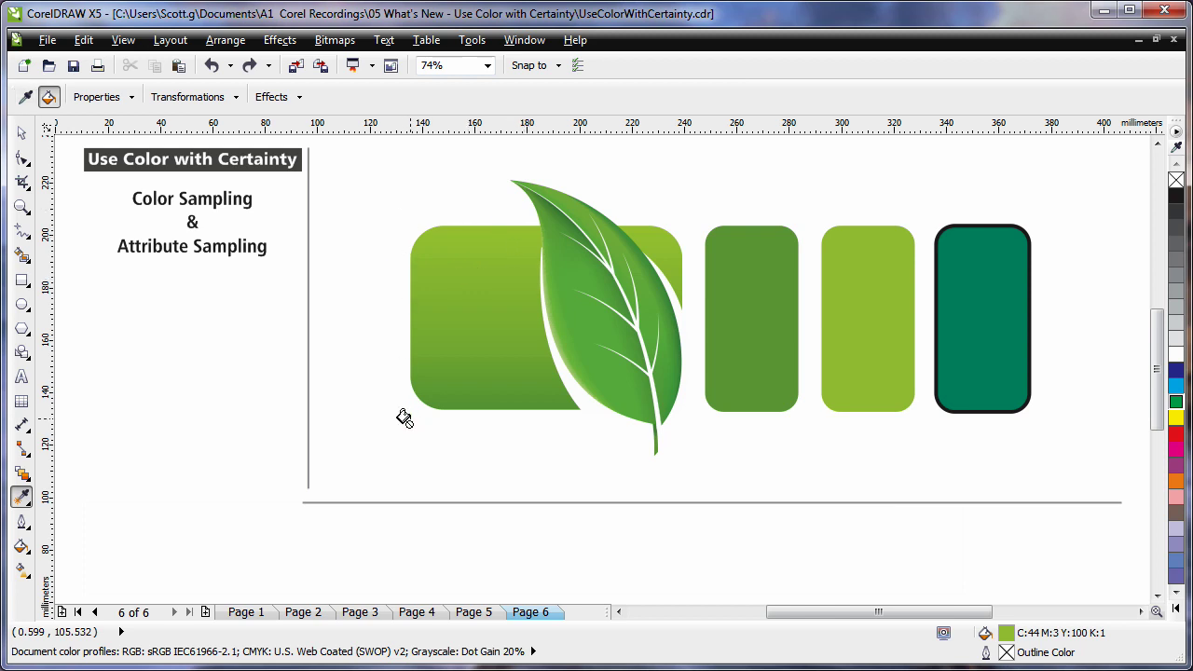
click(967, 269)
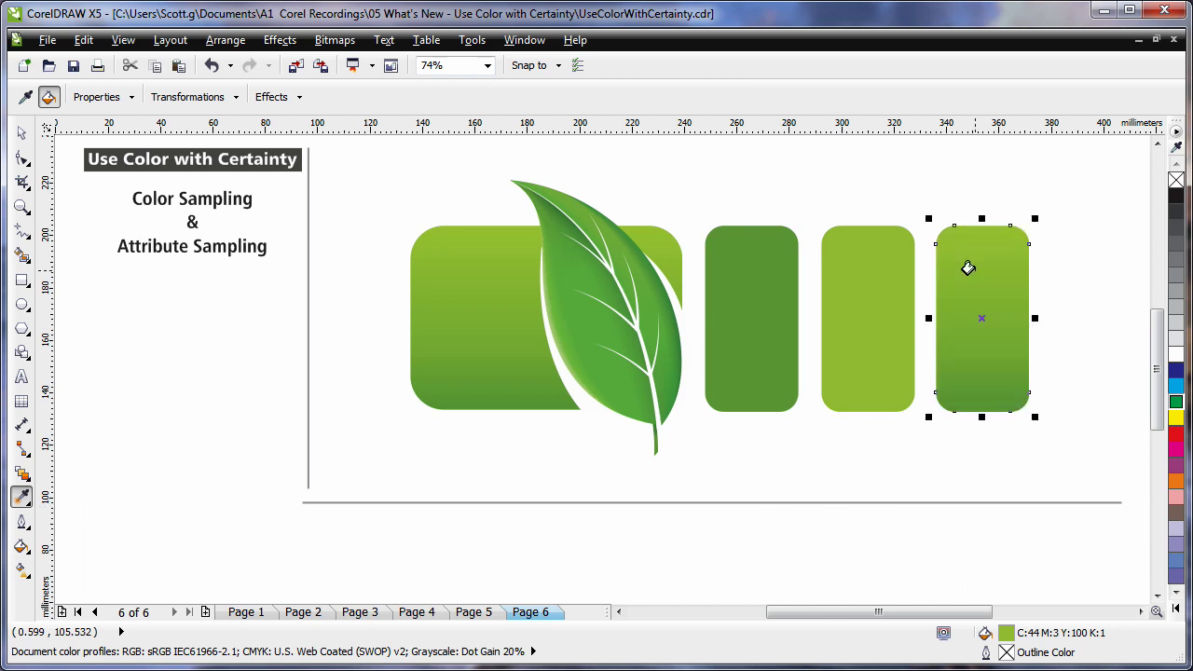